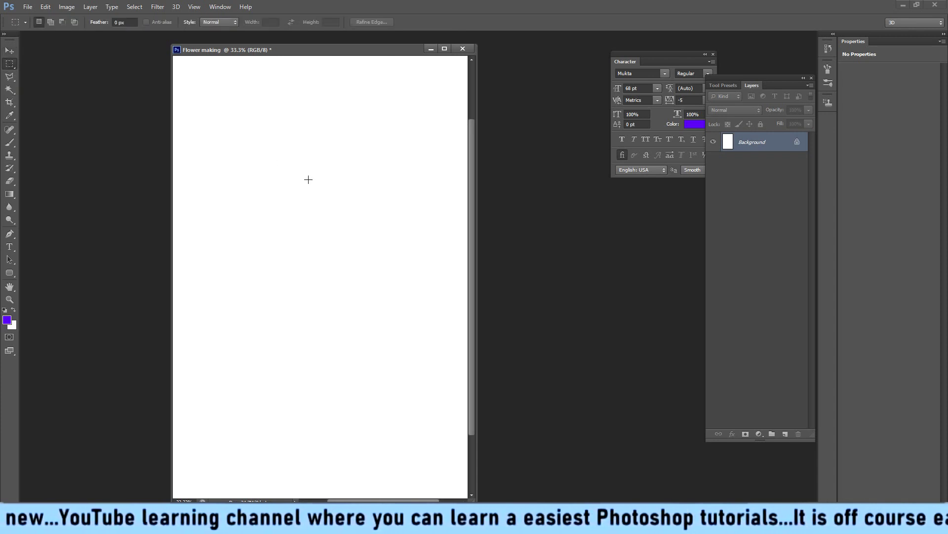
Step: Fill a tall thin rectangle near page centre with red (ff0000) on a new layer
{"action": "left_click_drag", "start_coordinate": [294, 185], "coordinate": [299, 271]}
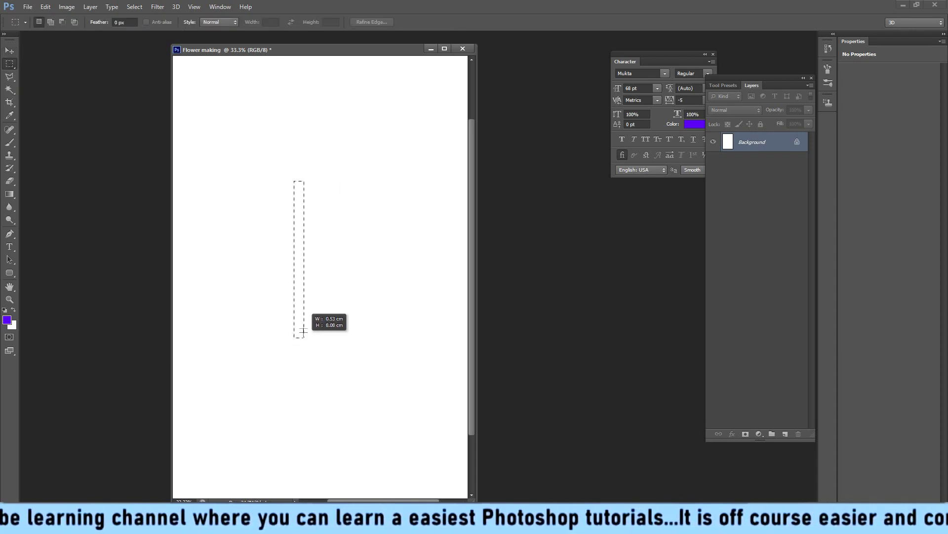
{"action": "left_click_drag", "start_coordinate": [300, 271], "coordinate": [304, 270]}
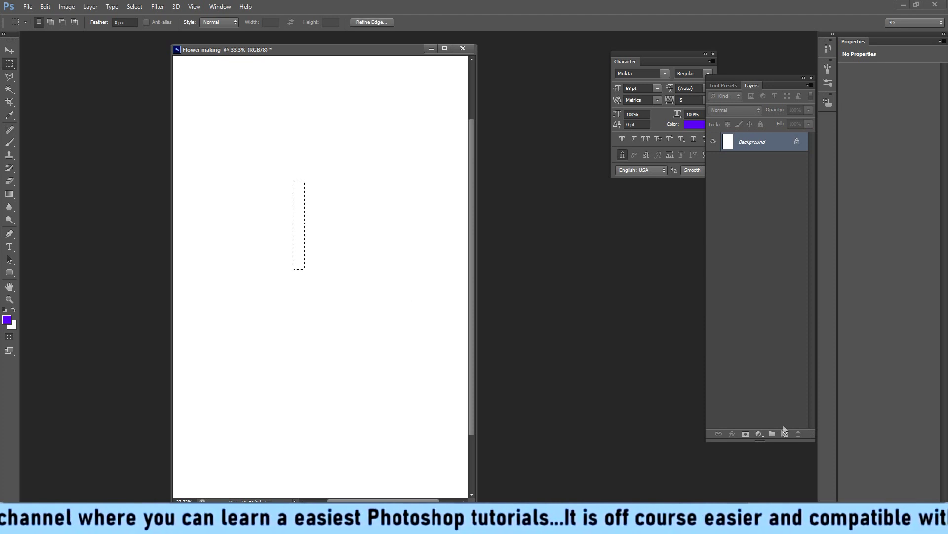
{"action": "left_click", "coordinate": [783, 436]}
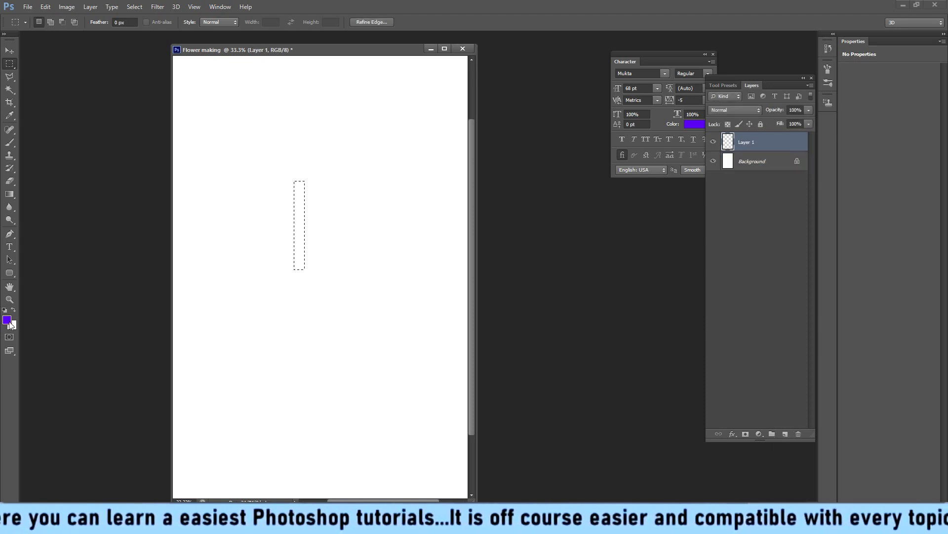
{"action": "left_click", "coordinate": [8, 320]}
{"action": "left_click_drag", "start_coordinate": [479, 162], "coordinate": [478, 152]}
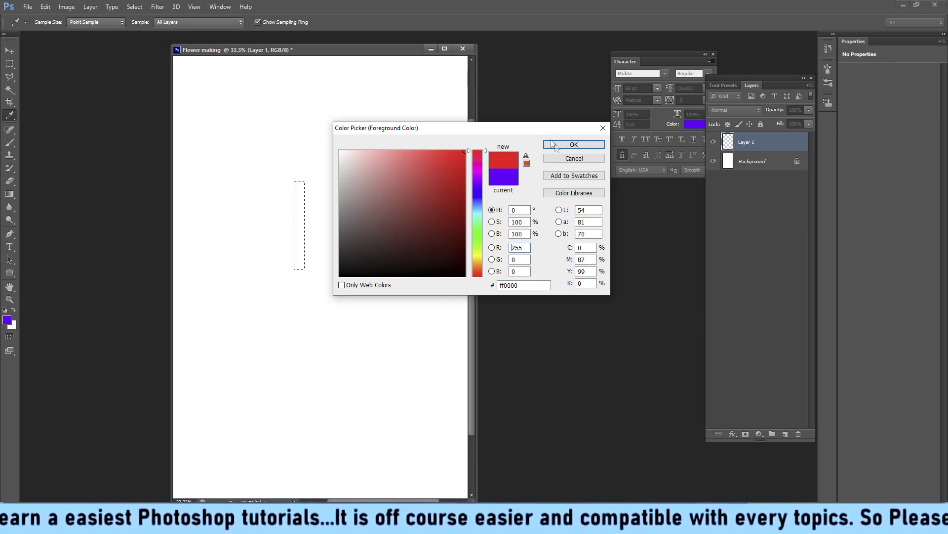
{"action": "left_click", "coordinate": [569, 145]}
{"action": "key", "text": "alt+BackSpace"}
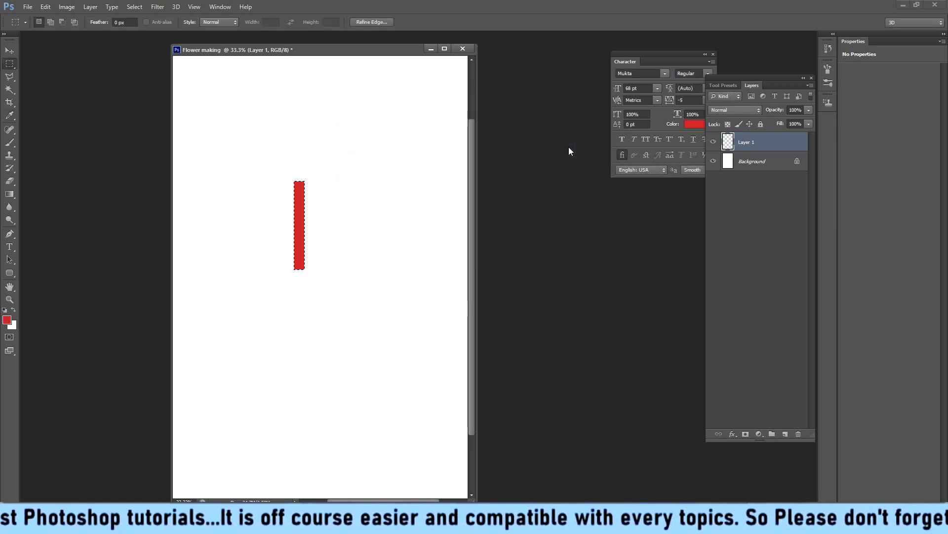
{"action": "left_click", "coordinate": [157, 6]}
{"action": "mouse_move", "coordinate": [166, 162]}
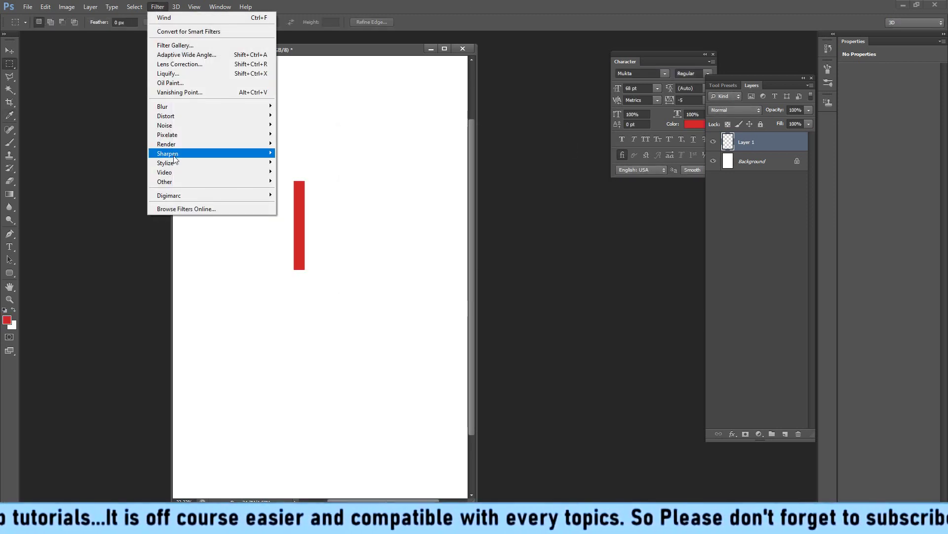
Step: Preview the Wind filter on the red bar with a magnified preview, then close it
{"action": "left_click", "coordinate": [297, 228]}
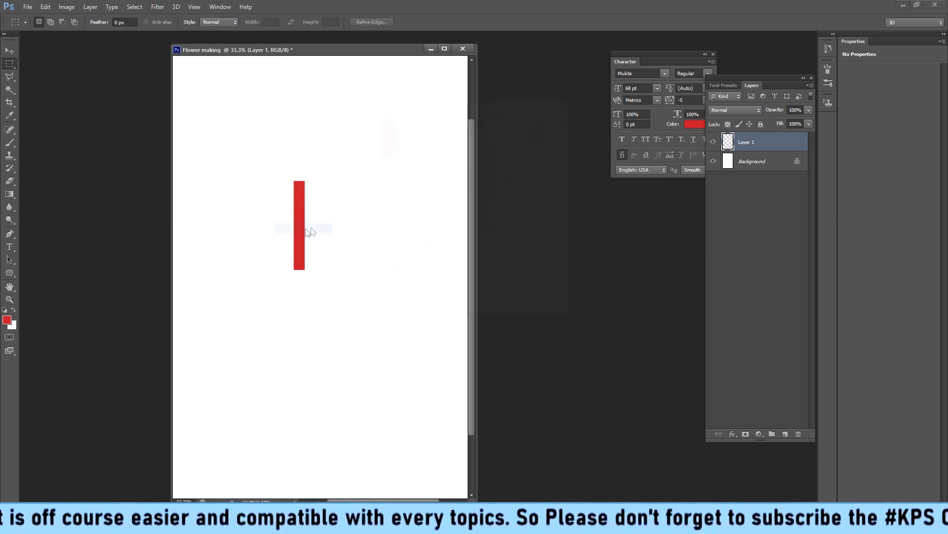
{"action": "left_click_drag", "start_coordinate": [395, 142], "coordinate": [432, 194]}
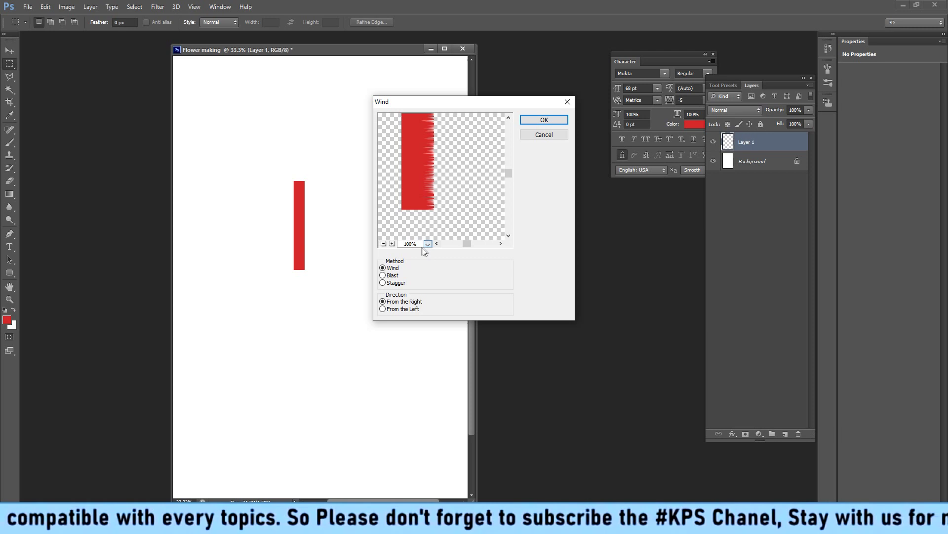
{"action": "left_click", "coordinate": [393, 244]}
{"action": "left_click", "coordinate": [392, 244]}
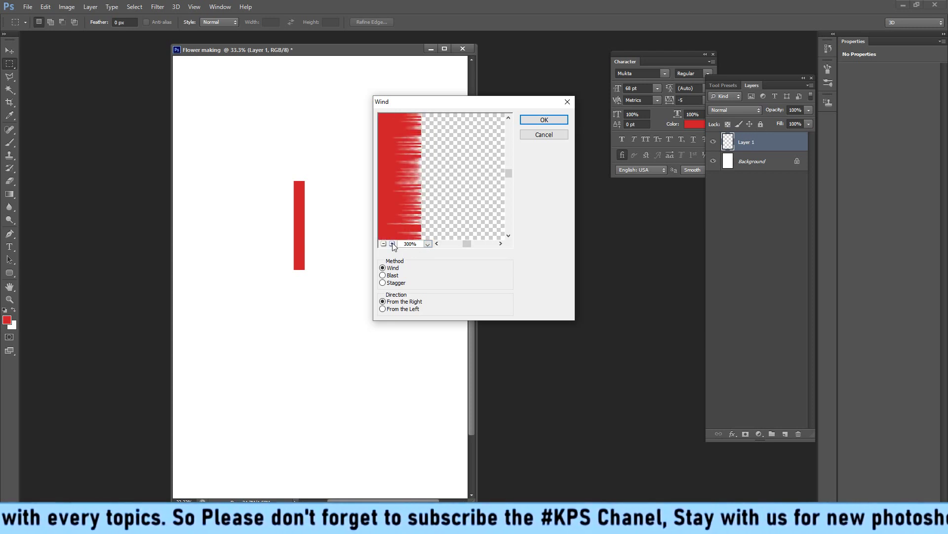
{"action": "left_click", "coordinate": [544, 135]}
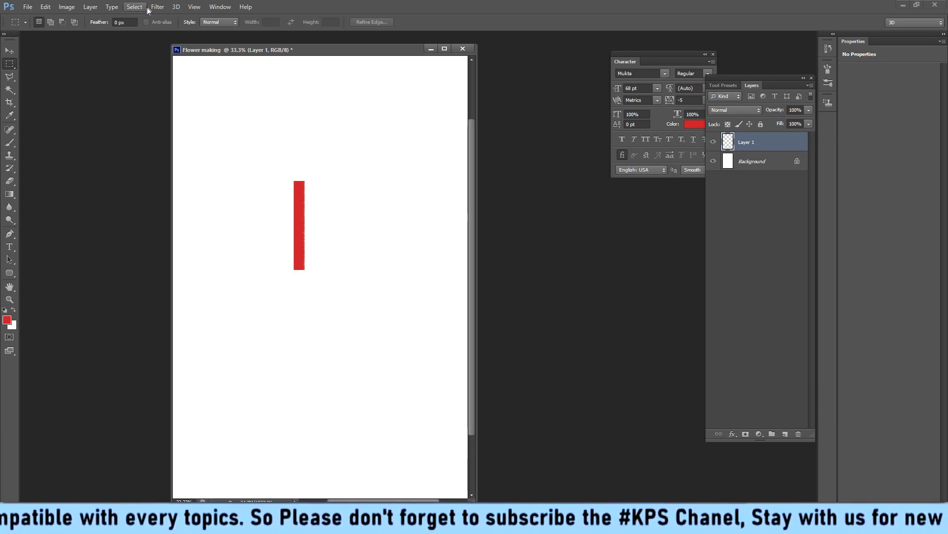
Step: Apply the Wind filter (Wind, From the Right) to the red bar twice
{"action": "left_click", "coordinate": [158, 7]}
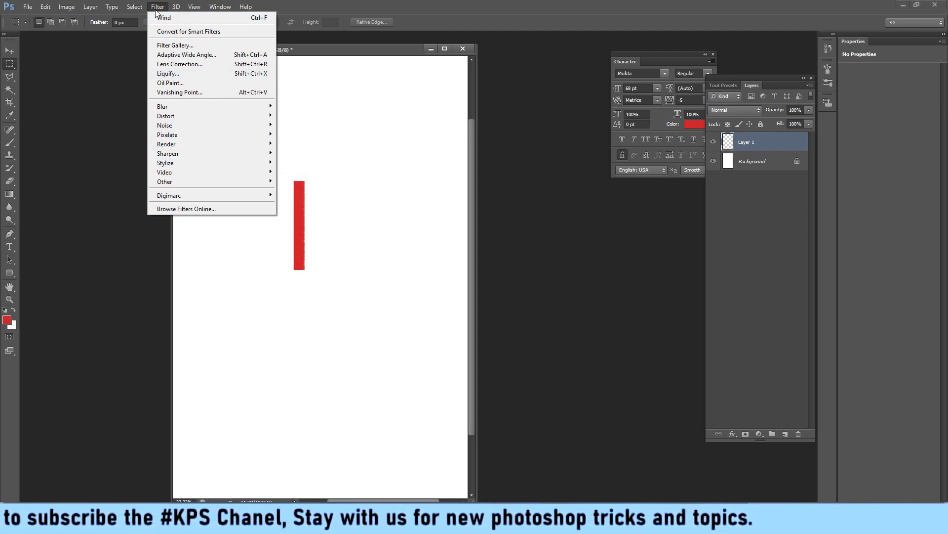
{"action": "mouse_move", "coordinate": [210, 162]}
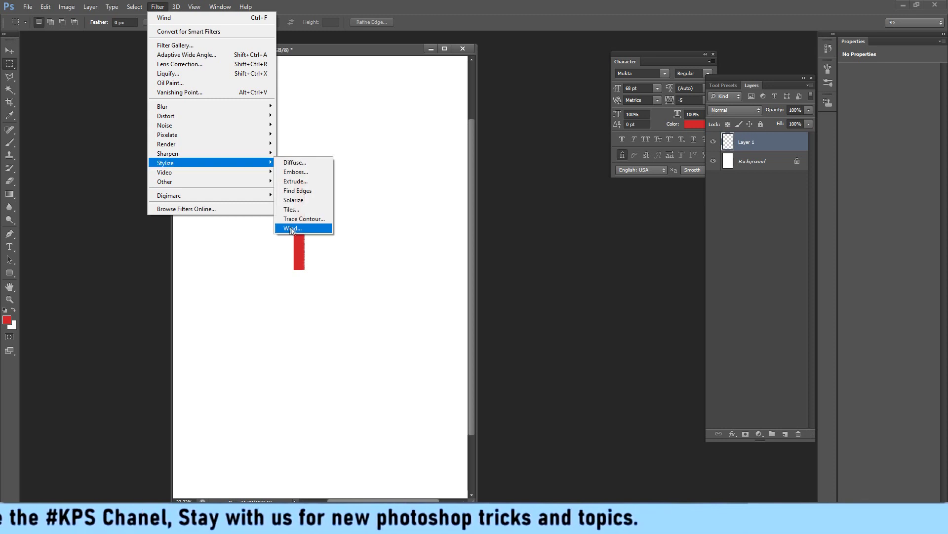
{"action": "left_click", "coordinate": [292, 230]}
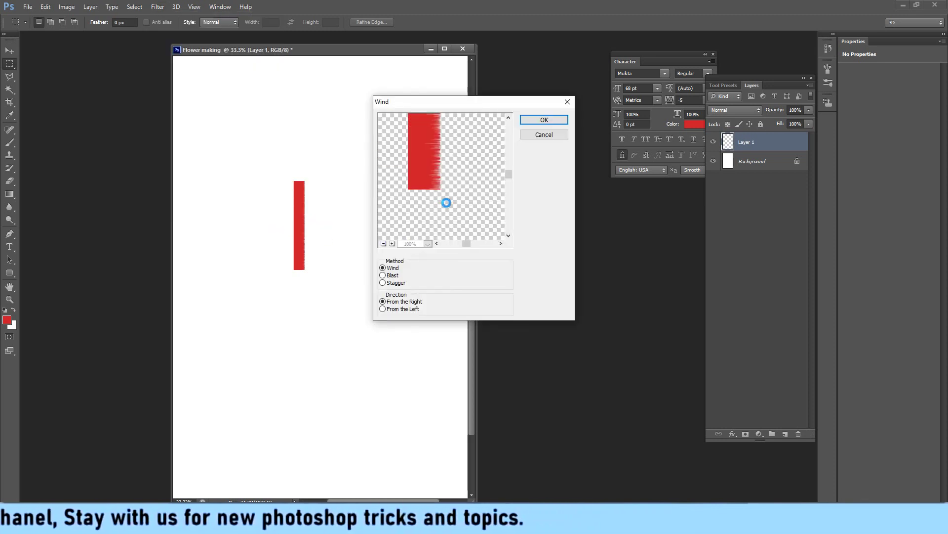
{"action": "left_click", "coordinate": [544, 120]}
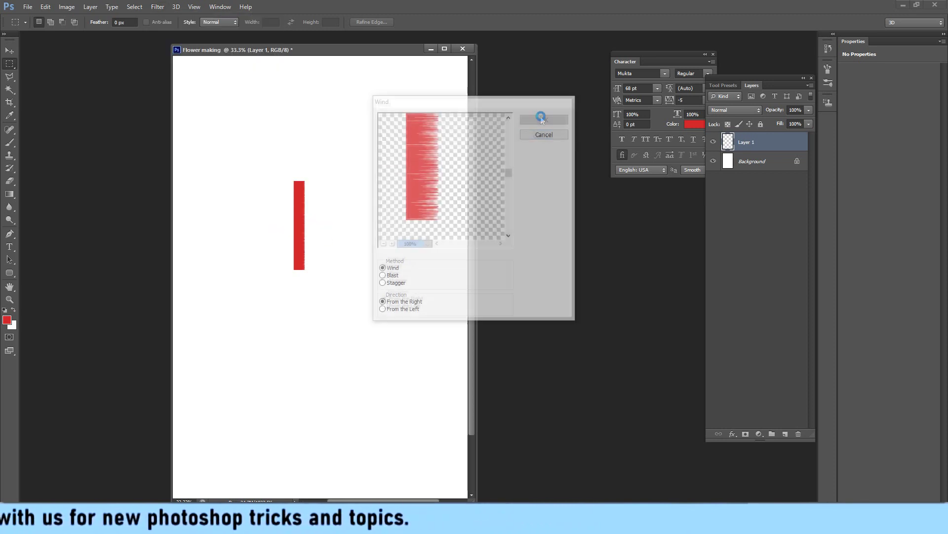
{"action": "key", "text": "ctrl+plus"}
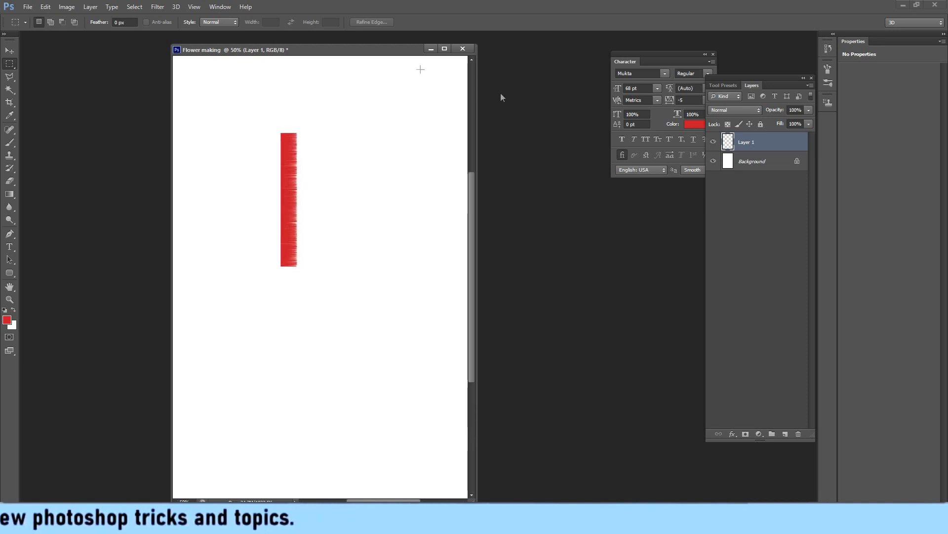
{"action": "left_click", "coordinate": [156, 6]}
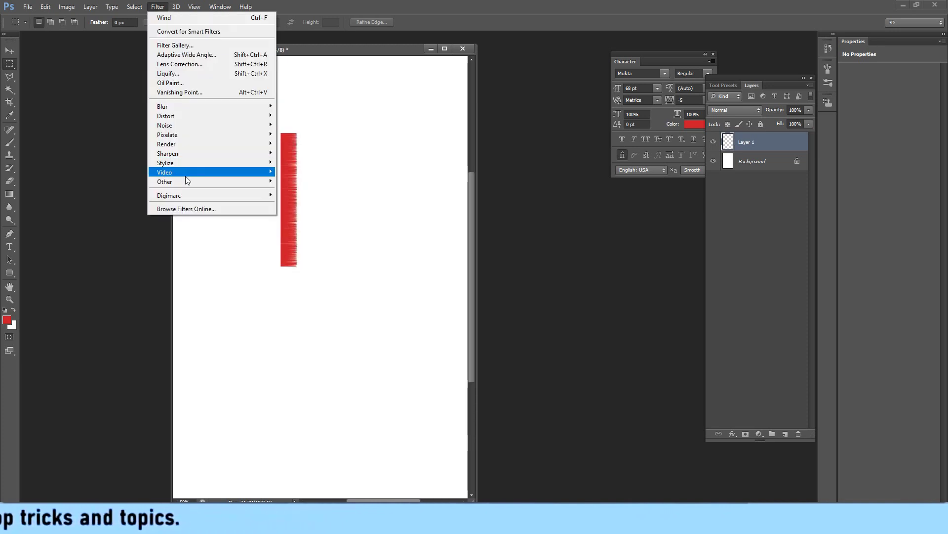
{"action": "mouse_move", "coordinate": [165, 162]}
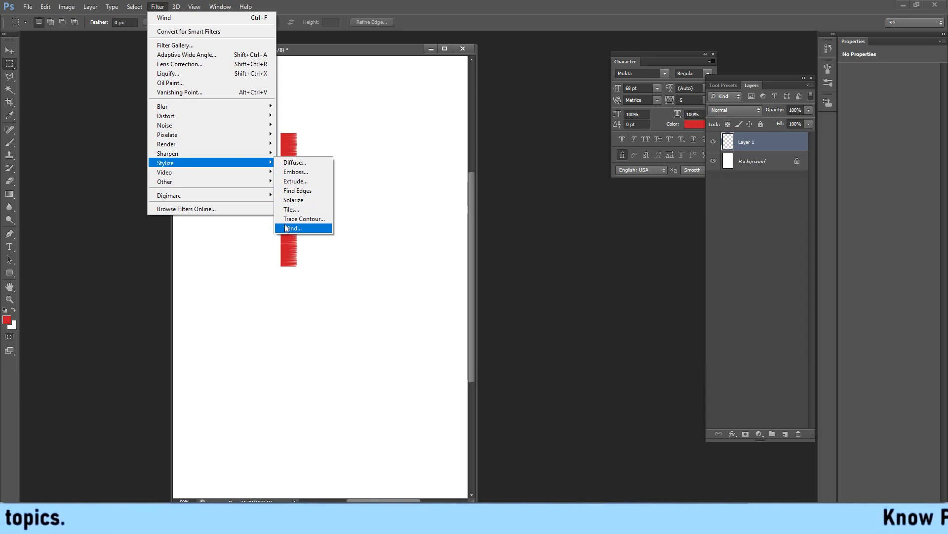
{"action": "left_click", "coordinate": [287, 229]}
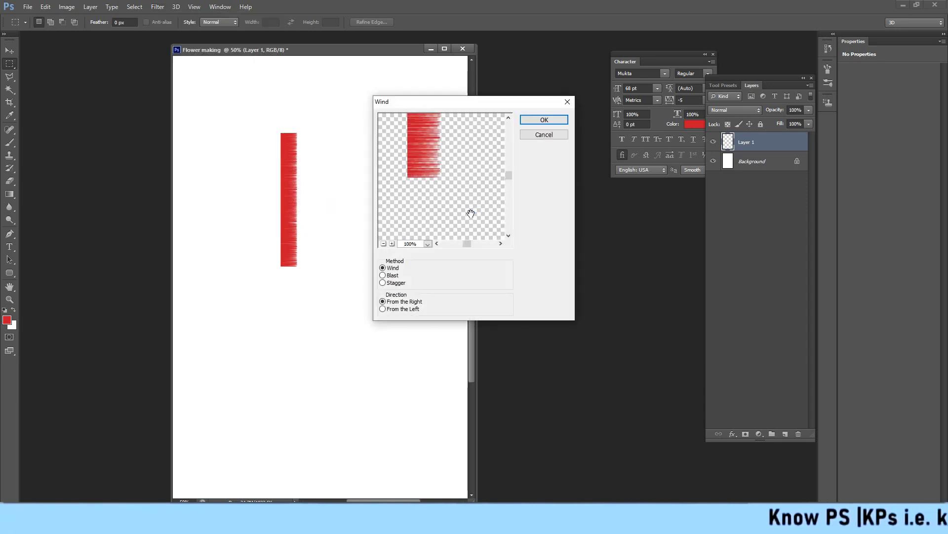
{"action": "left_click", "coordinate": [543, 120]}
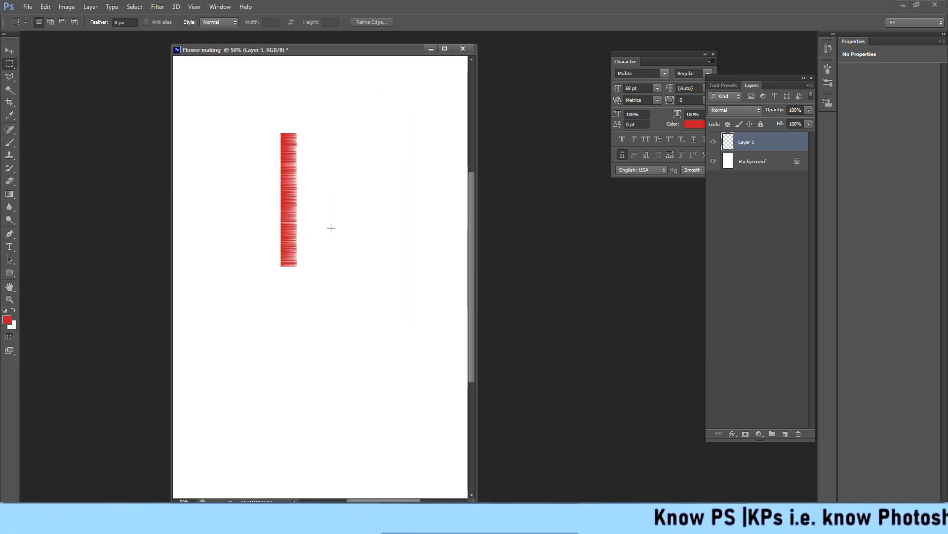
Step: Stretch the streaked red bar to about five times its width with Free Transform
{"action": "key", "text": "ctrl+t"}
{"action": "right_click", "coordinate": [295, 212]}
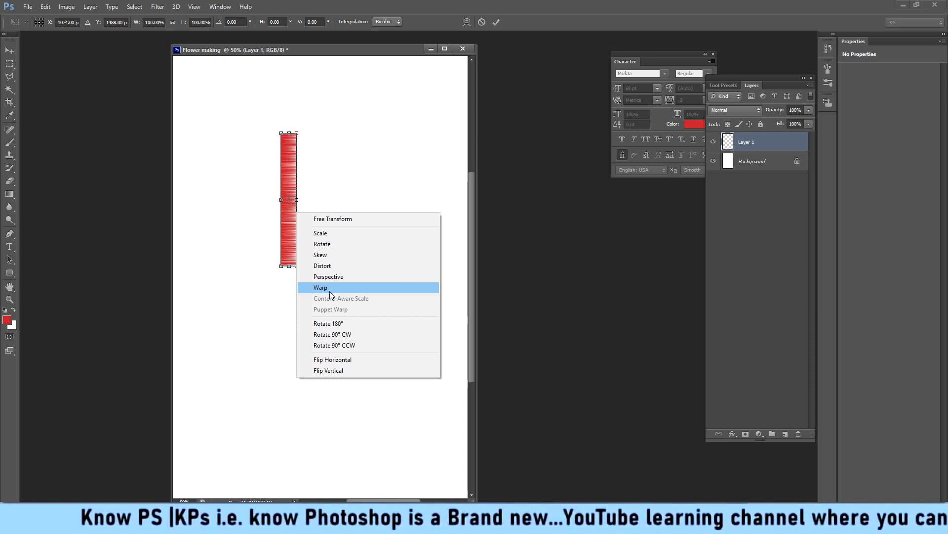
{"action": "left_click", "coordinate": [330, 291]}
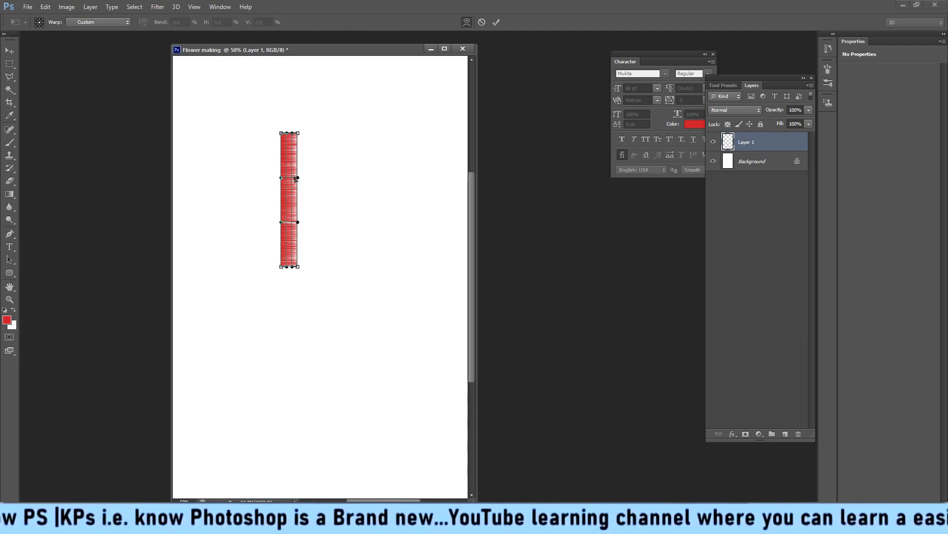
{"action": "right_click", "coordinate": [291, 198]}
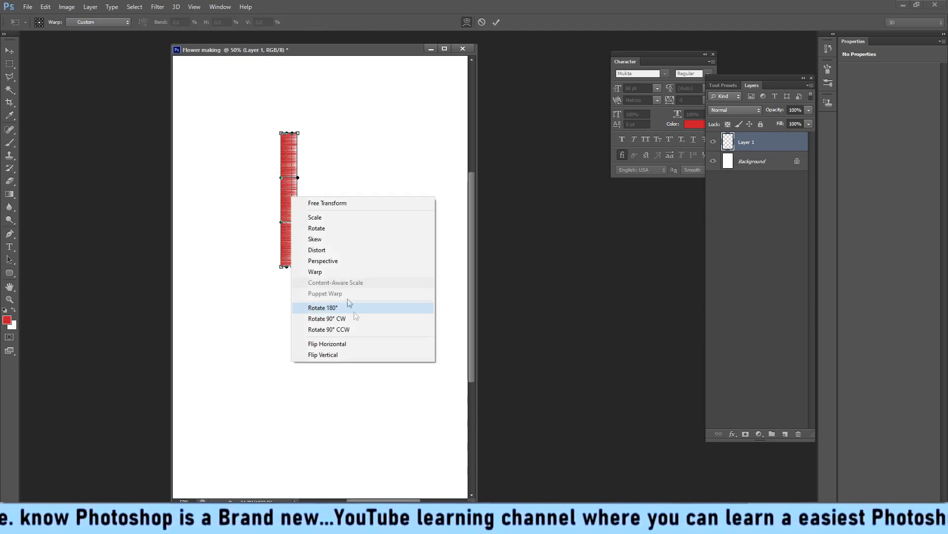
{"action": "left_click", "coordinate": [334, 204]}
{"action": "mouse_move", "coordinate": [279, 199]}
{"action": "left_mouse_down"}
{"action": "mouse_move", "coordinate": [216, 200]}
{"action": "mouse_move", "coordinate": [303, 242]}
{"action": "left_mouse_up"}
{"action": "key", "text": "Return"}
{"action": "key", "text": "m"}
{"action": "key", "text": "v"}
{"action": "key", "text": "ctrl+t"}
{"action": "right_click", "coordinate": [309, 224]}
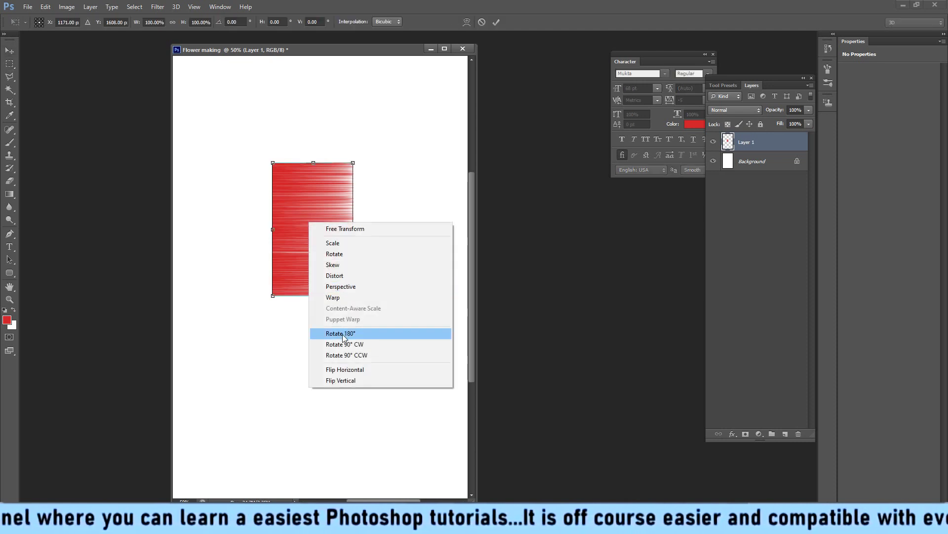
Step: Warp the red block into a petal with a rounded right tip and notched left end
{"action": "left_click", "coordinate": [336, 296]}
{"action": "left_click_drag", "start_coordinate": [354, 208], "coordinate": [413, 221]}
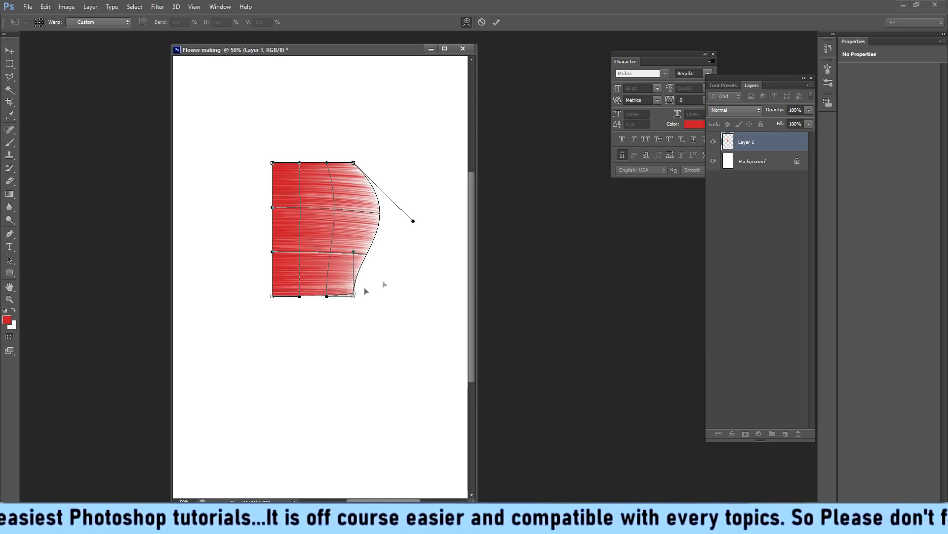
{"action": "left_click_drag", "start_coordinate": [354, 295], "coordinate": [355, 288]}
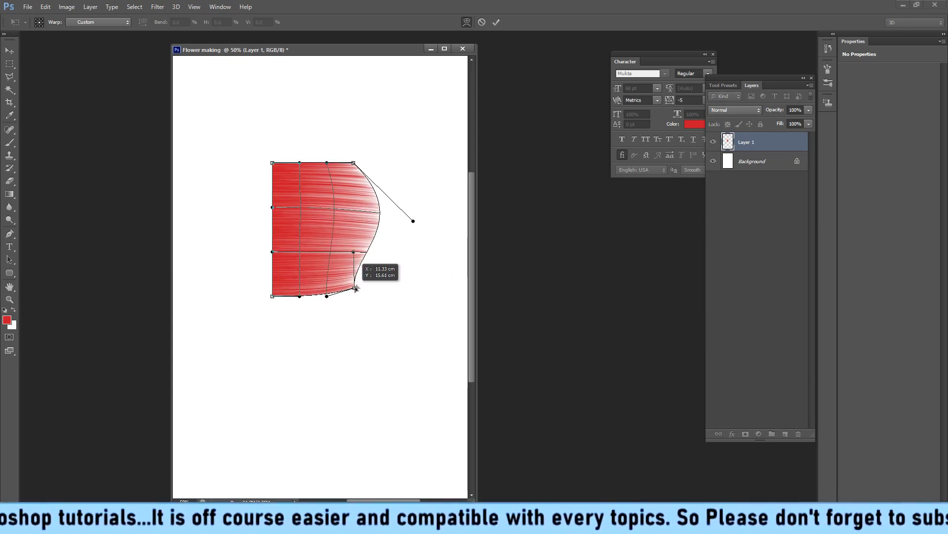
{"action": "left_click_drag", "start_coordinate": [369, 250], "coordinate": [417, 250]}
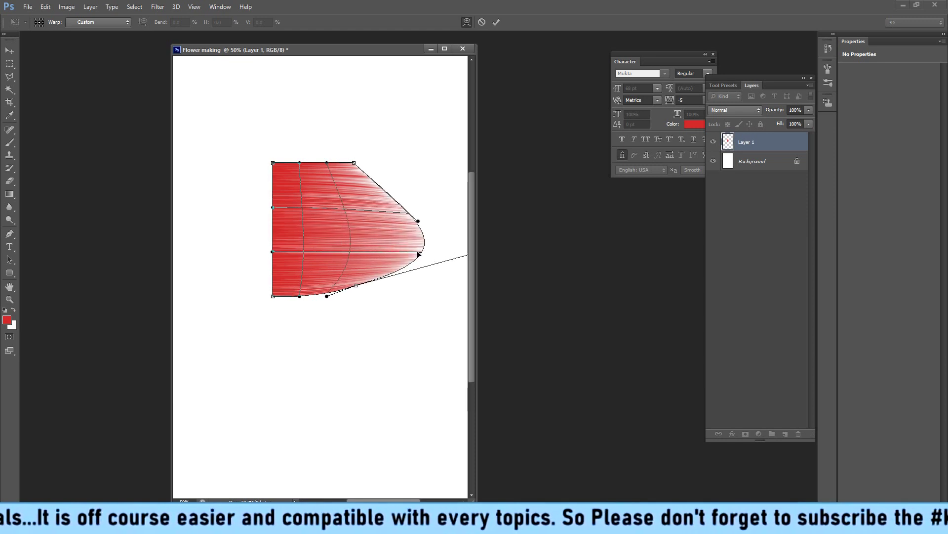
{"action": "left_click_drag", "start_coordinate": [355, 163], "coordinate": [344, 177]}
{"action": "left_click_drag", "start_coordinate": [327, 296], "coordinate": [340, 295]}
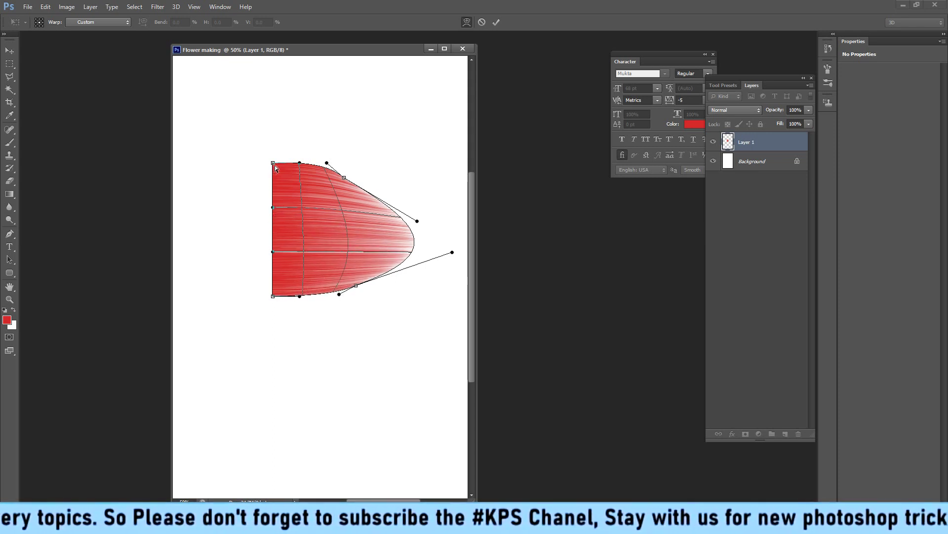
{"action": "left_click_drag", "start_coordinate": [274, 165], "coordinate": [227, 206]}
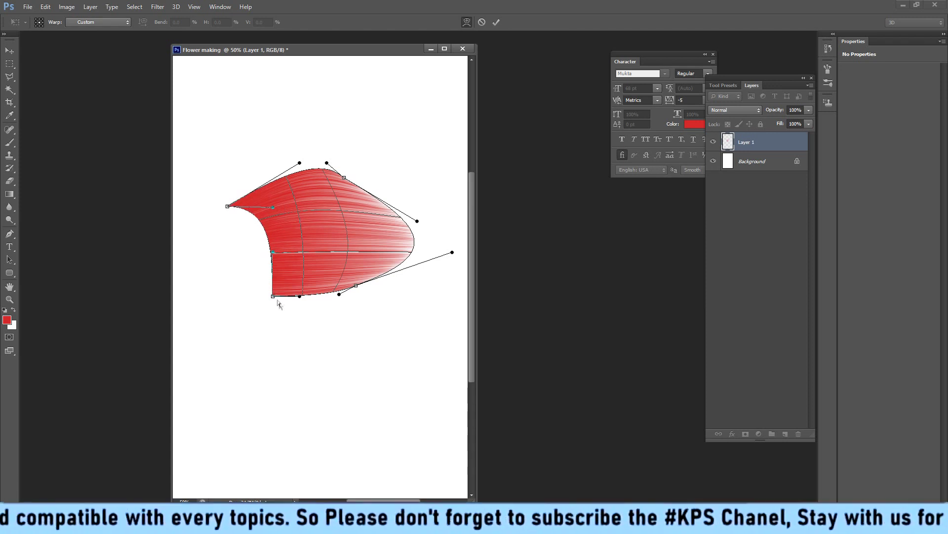
{"action": "left_click_drag", "start_coordinate": [274, 298], "coordinate": [225, 257]}
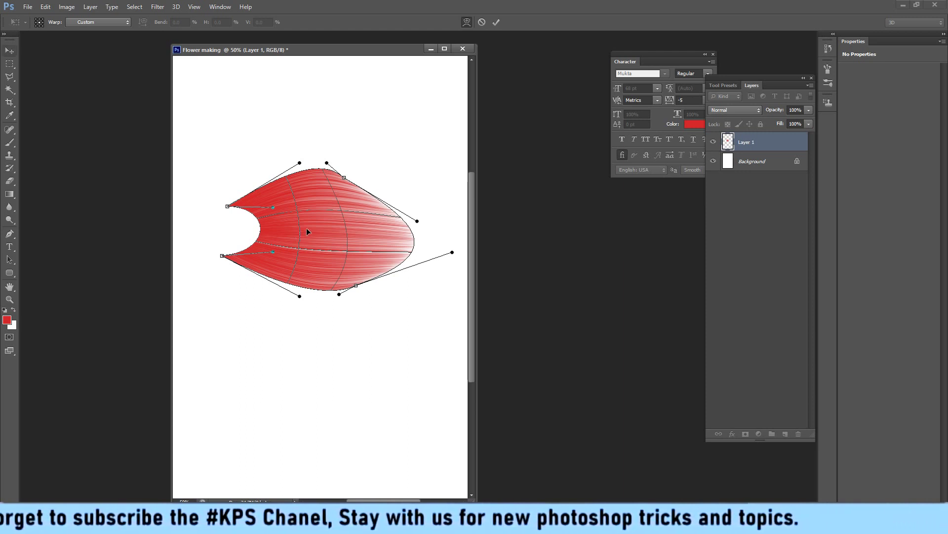
{"action": "key", "text": "Return"}
Step: Shrink and flatten the petal, then move it up and right of centre
{"action": "left_click_drag", "start_coordinate": [317, 228], "coordinate": [336, 243]}
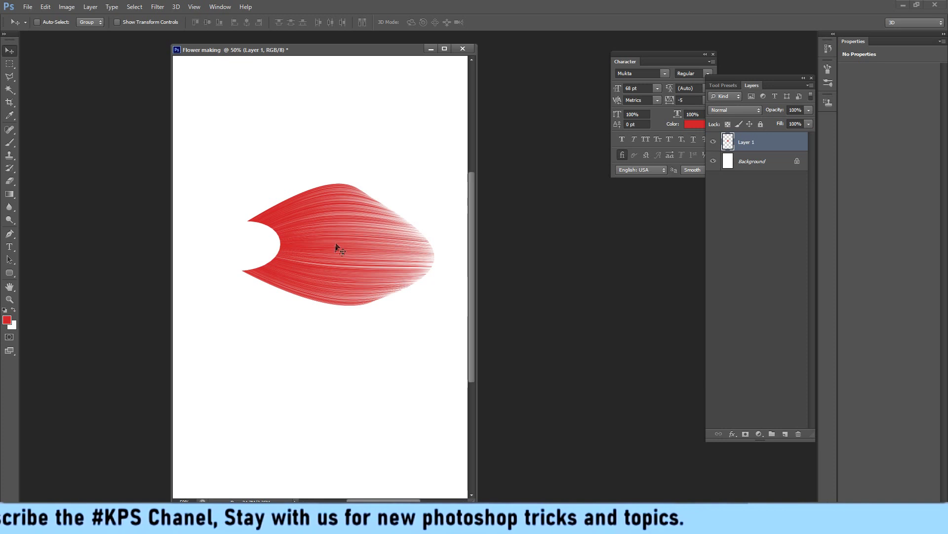
{"action": "key", "text": "ctrl+t"}
{"action": "left_click_drag", "start_coordinate": [435, 183], "coordinate": [389, 207]}
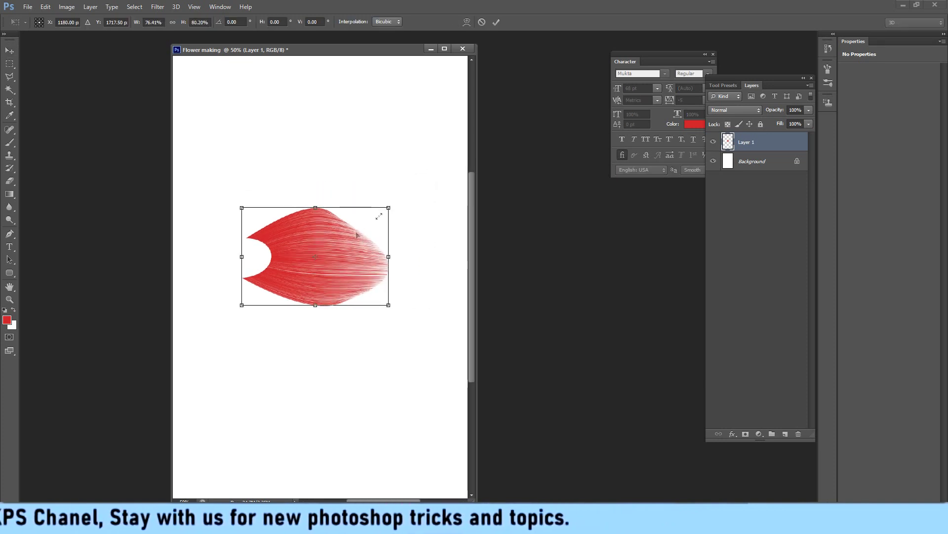
{"action": "left_click_drag", "start_coordinate": [336, 242], "coordinate": [397, 230]}
{"action": "left_click_drag", "start_coordinate": [377, 196], "coordinate": [377, 217]}
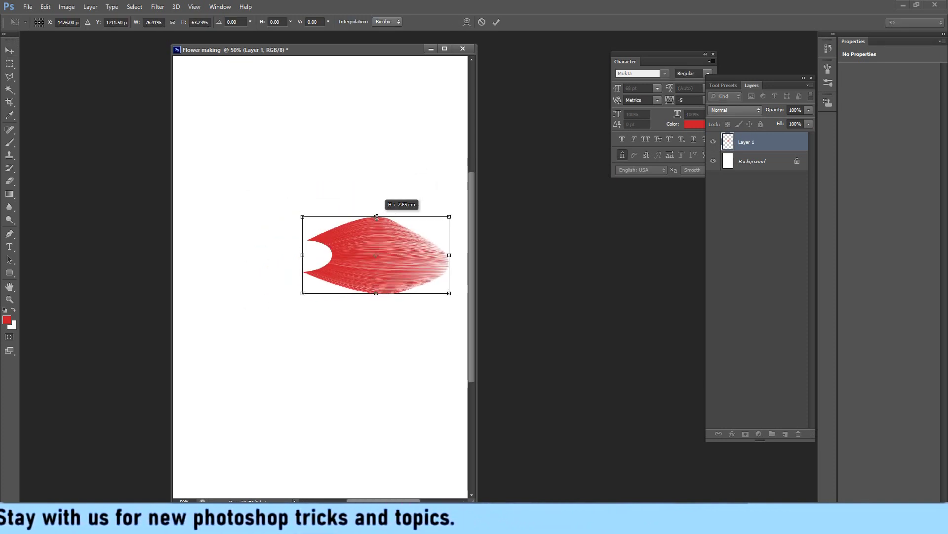
{"action": "key", "text": "Return"}
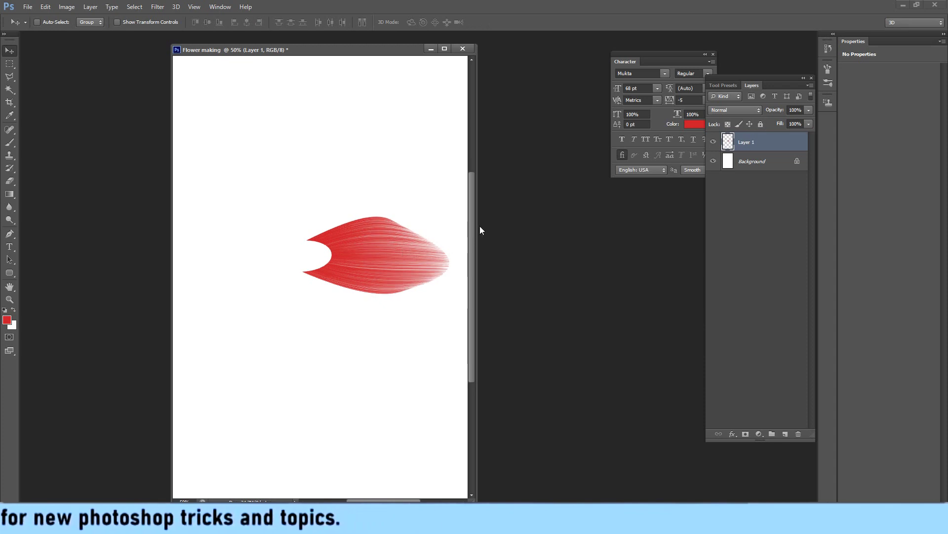
{"action": "left_click_drag", "start_coordinate": [475, 226], "coordinate": [557, 226]}
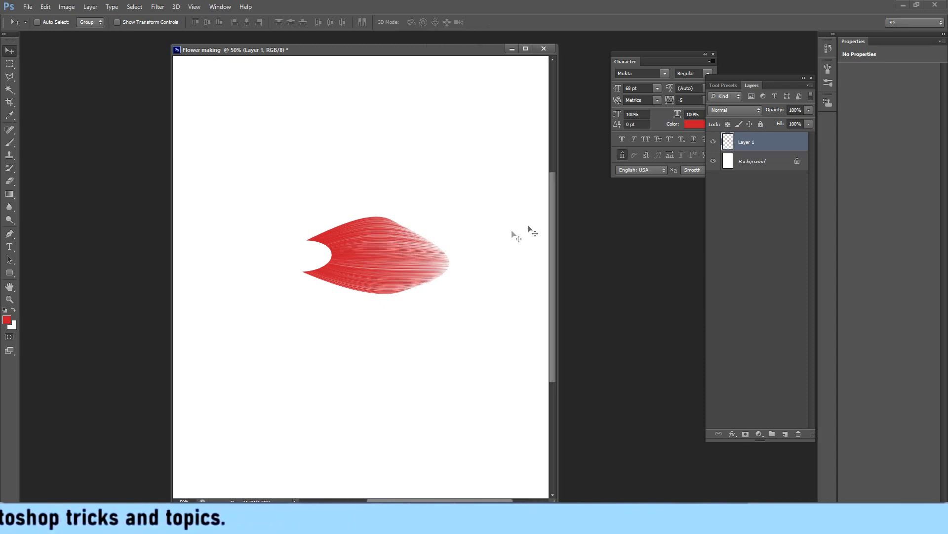
{"action": "left_click_drag", "start_coordinate": [374, 266], "coordinate": [454, 239]}
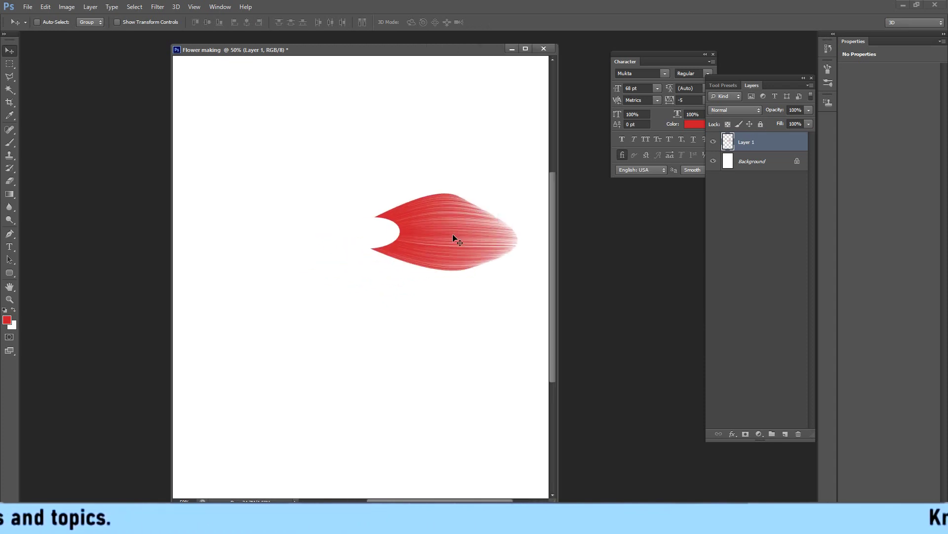
Step: Duplicate Layer 1 to make a copy of the petal
{"action": "right_click", "coordinate": [454, 237]}
{"action": "right_click", "coordinate": [761, 143]}
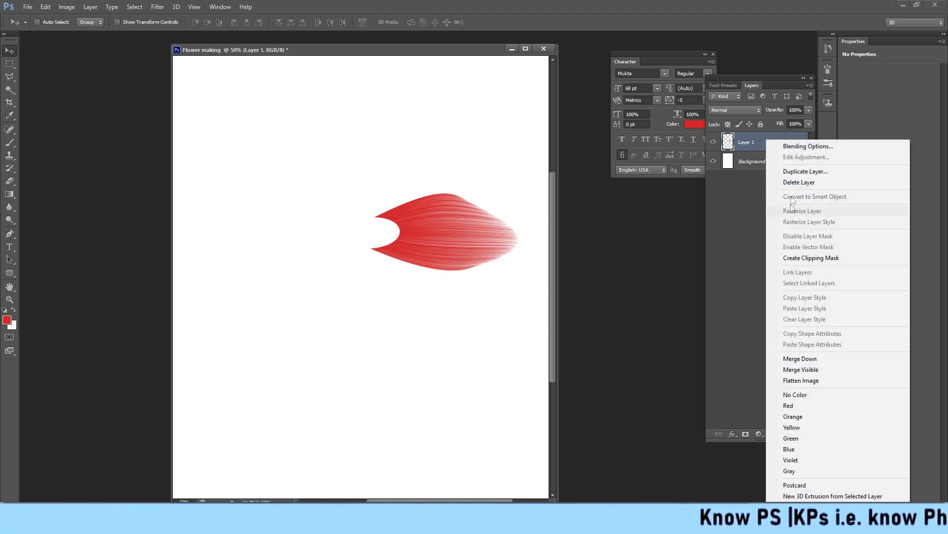
{"action": "left_click", "coordinate": [789, 172]}
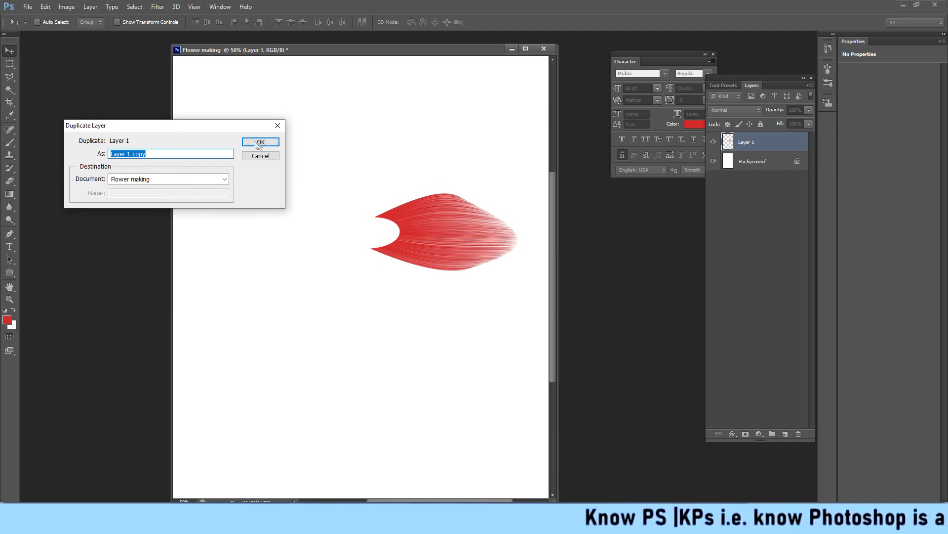
{"action": "key", "text": "Return"}
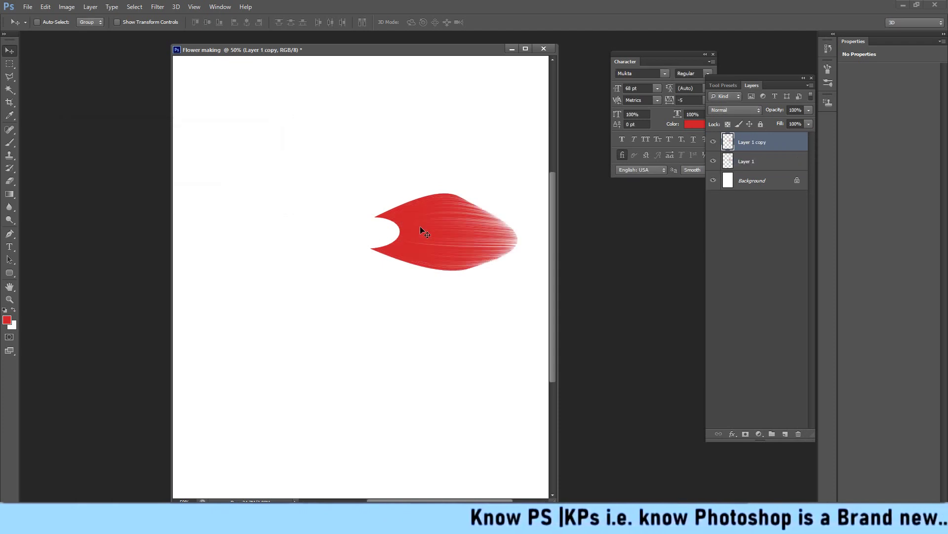
Step: Flip the petal copy horizontally and move it left to mirror the original
{"action": "key", "text": "ctrl+t"}
{"action": "right_click", "coordinate": [420, 226]}
{"action": "left_click", "coordinate": [459, 373]}
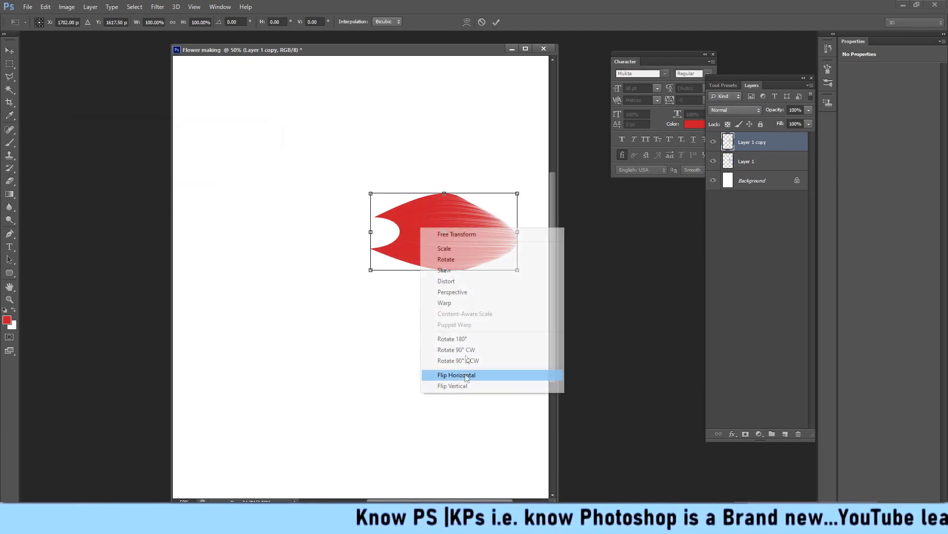
{"action": "left_click_drag", "start_coordinate": [472, 237], "coordinate": [315, 236]}
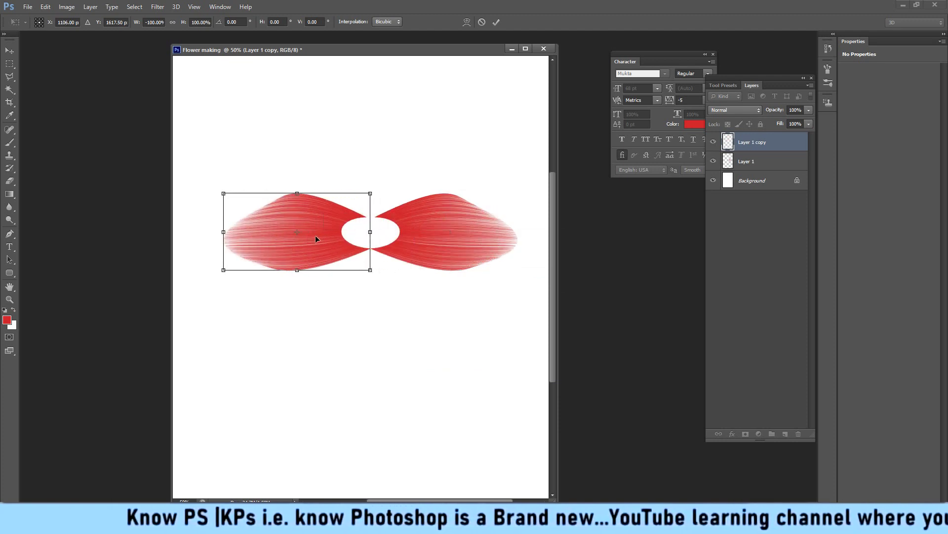
{"action": "key", "text": "Return"}
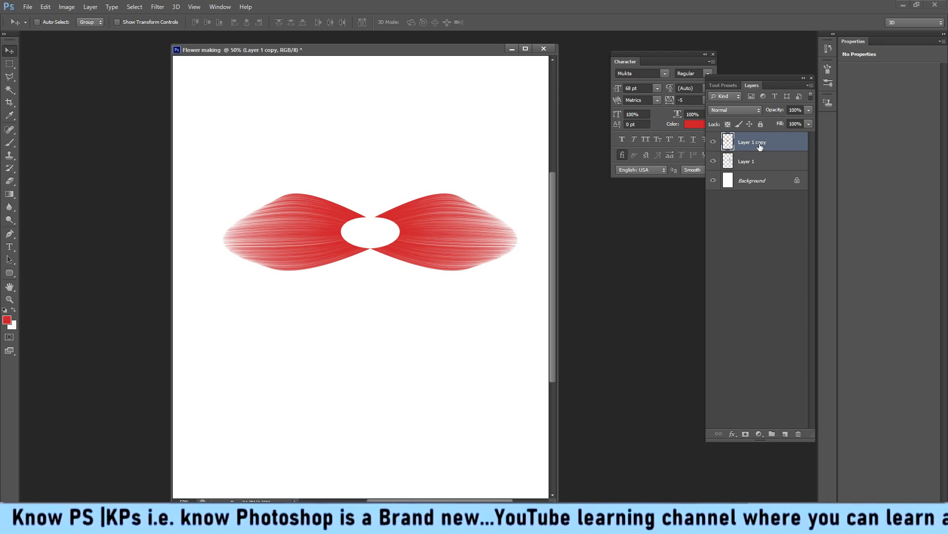
Step: Duplicate a petal, rotate it 90° clockwise, and place it above the centre
{"action": "right_click", "coordinate": [760, 145]}
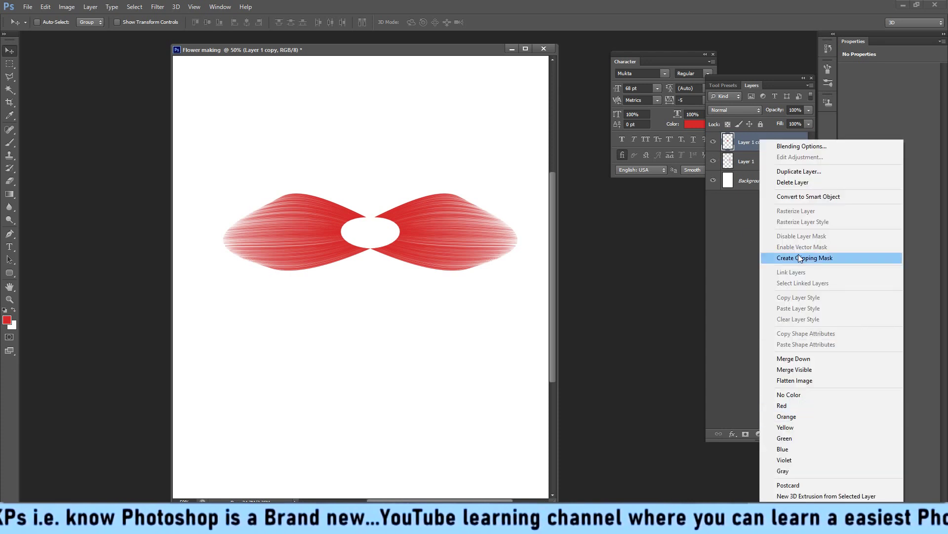
{"action": "left_click", "coordinate": [799, 173]}
{"action": "left_click", "coordinate": [259, 143]}
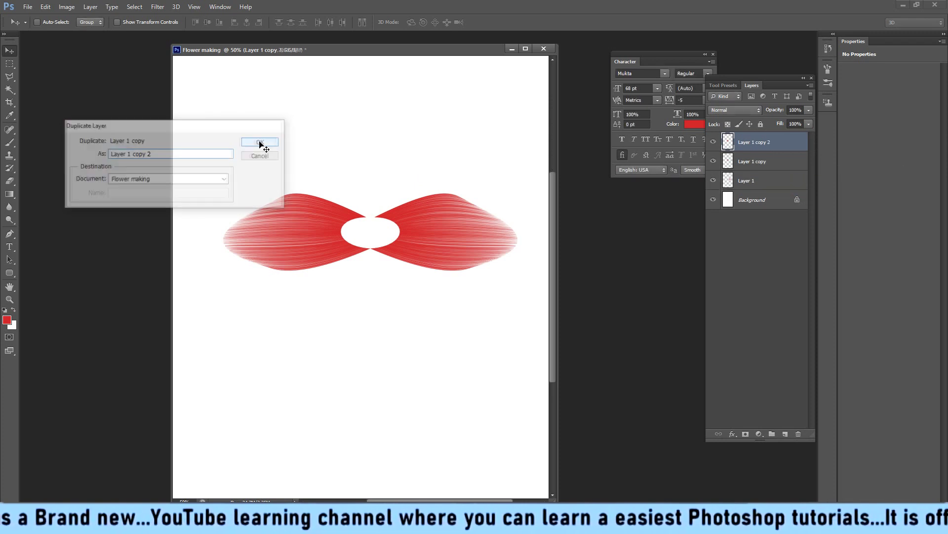
{"action": "right_click", "coordinate": [301, 235]}
{"action": "left_click", "coordinate": [286, 218]}
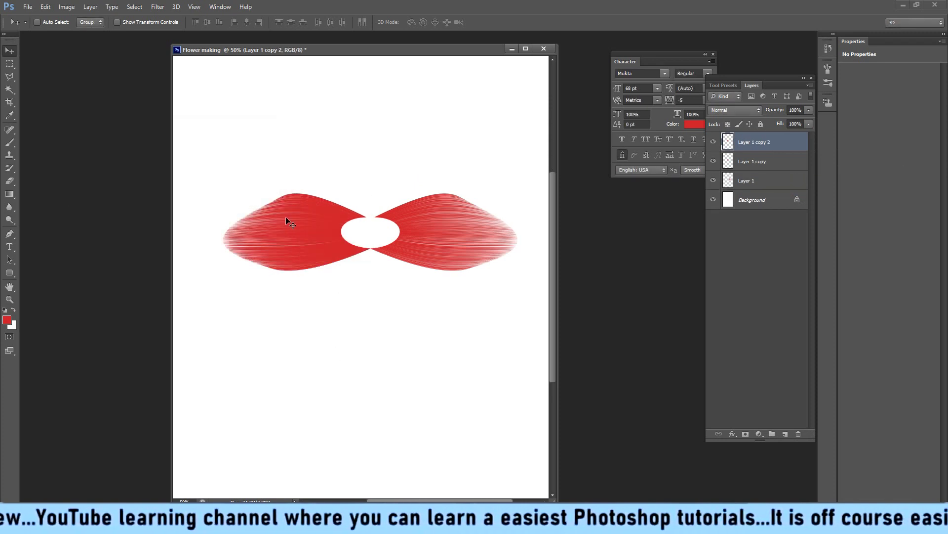
{"action": "key", "text": "ctrl+t"}
{"action": "right_click", "coordinate": [286, 221]}
{"action": "left_click", "coordinate": [321, 340]}
{"action": "mouse_move", "coordinate": [292, 246]}
{"action": "left_mouse_down"}
{"action": "mouse_move", "coordinate": [365, 165]}
{"action": "mouse_move", "coordinate": [352, 180]}
{"action": "left_mouse_up"}
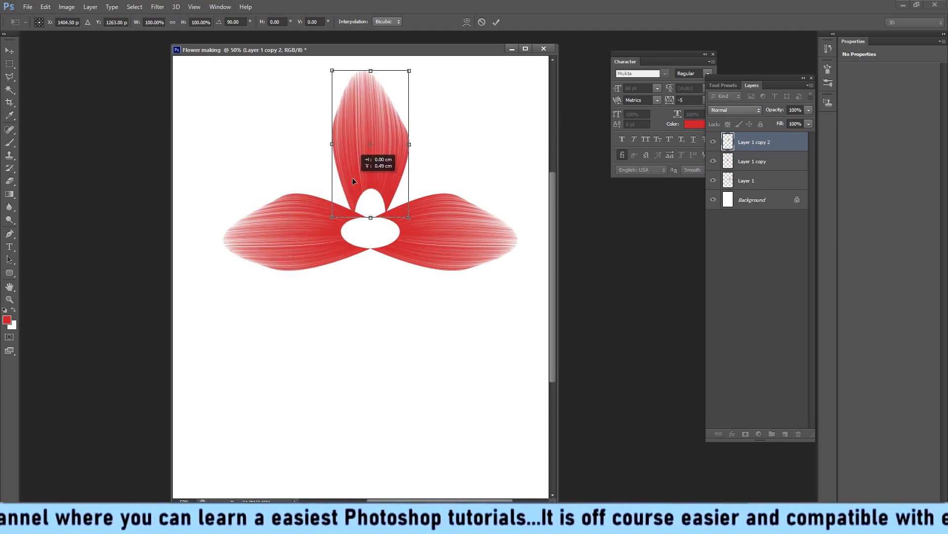
{"action": "key", "text": "Return"}
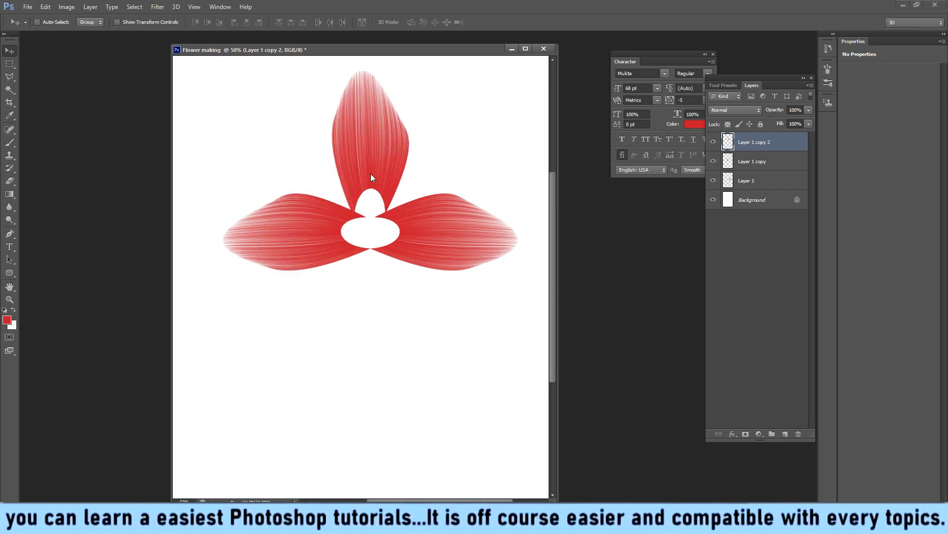
Step: Copy the top petal with Ctrl+J, flip it vertically, and move it below the centre
{"action": "key", "text": "ctrl+j"}
{"action": "key", "text": "ctrl+t"}
{"action": "right_click", "coordinate": [372, 171]}
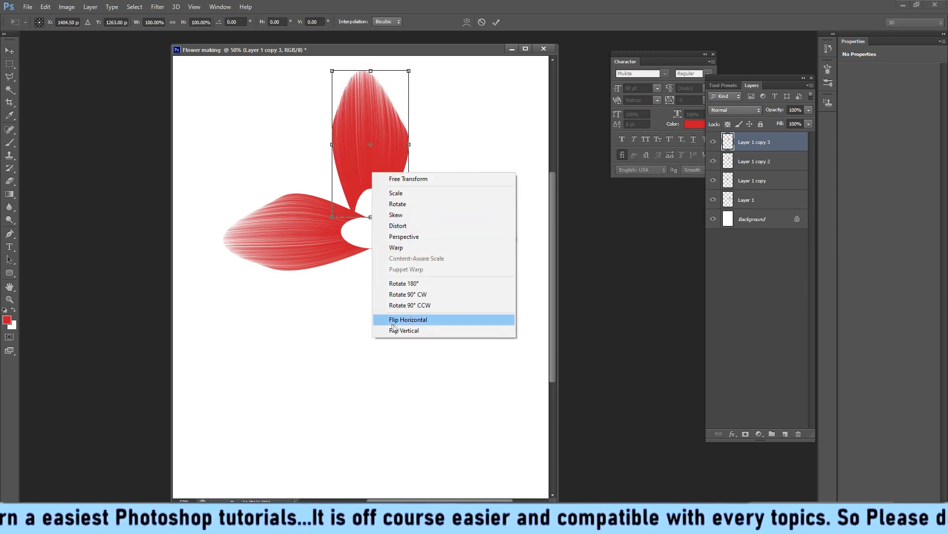
{"action": "left_click", "coordinate": [404, 330]}
{"action": "left_click_drag", "start_coordinate": [370, 155], "coordinate": [373, 280]}
{"action": "key", "text": "Return"}
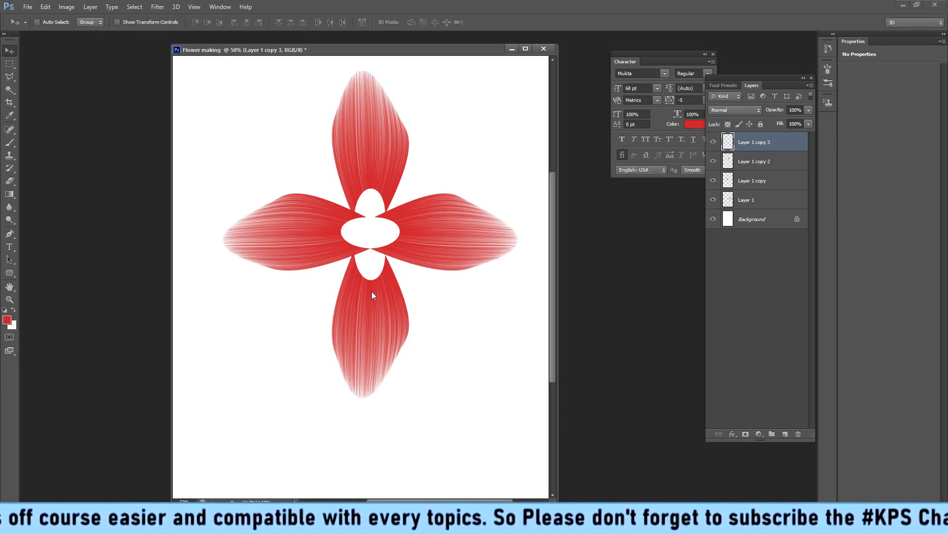
Step: Merge the four petal layers into a single layer
{"action": "left_click", "coordinate": [756, 203]}
{"action": "left_click", "coordinate": [763, 139], "text": "shift"}
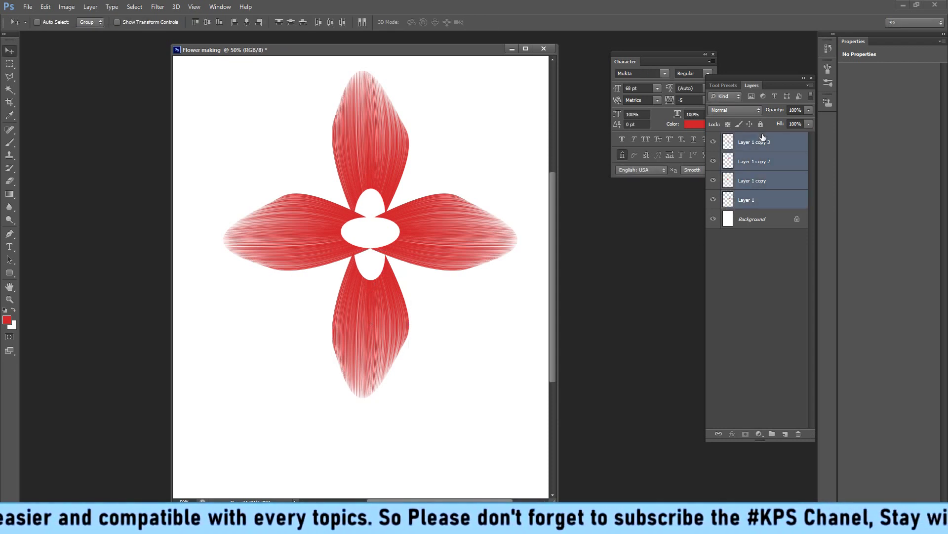
{"action": "key", "text": "ctrl+e"}
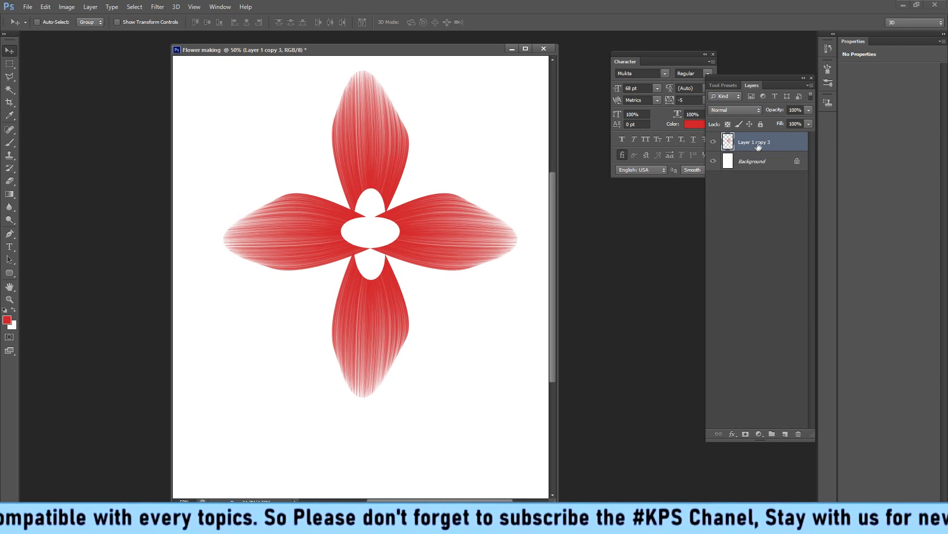
Step: Duplicate the merged flower layer and rotate the copy about 29°
{"action": "right_click", "coordinate": [758, 145]}
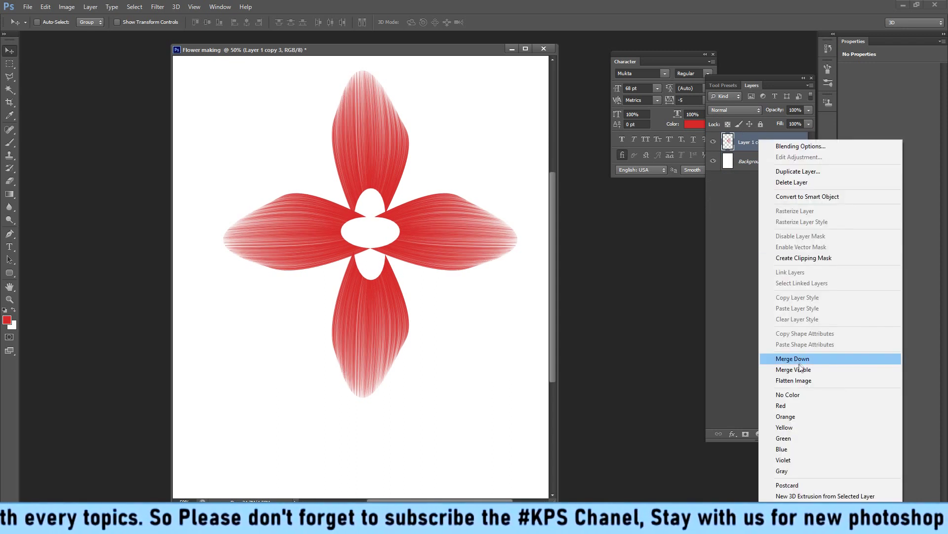
{"action": "left_click", "coordinate": [798, 172]}
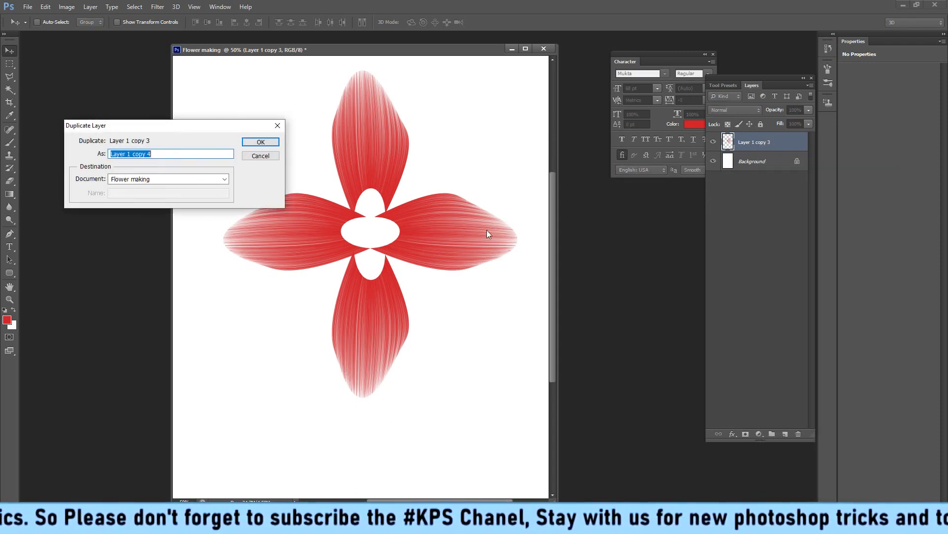
{"action": "left_click", "coordinate": [261, 144]}
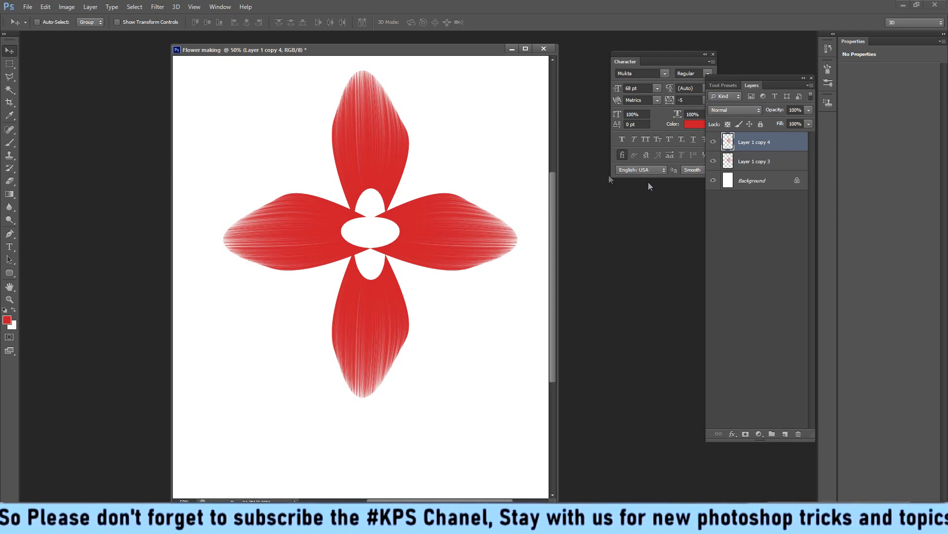
{"action": "key", "text": "ctrl+t"}
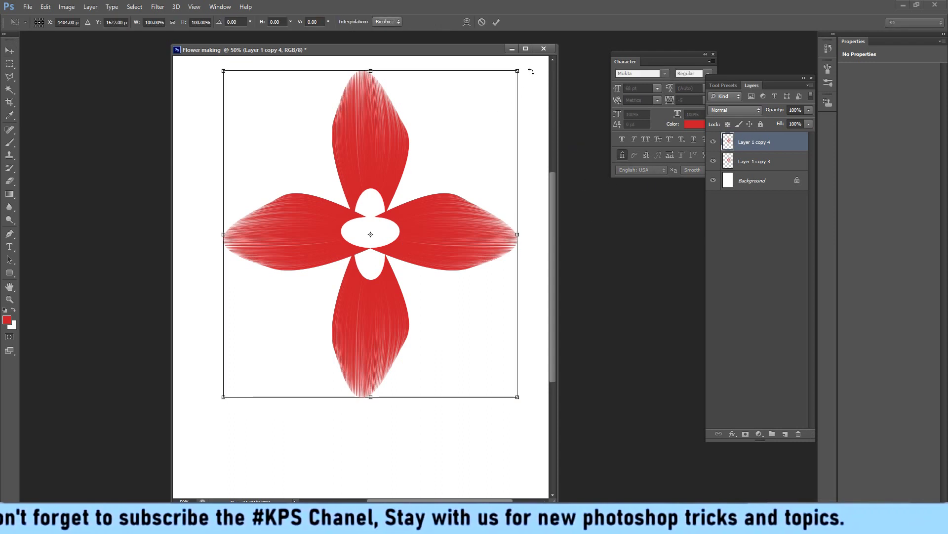
{"action": "left_click_drag", "start_coordinate": [531, 72], "coordinate": [573, 163]}
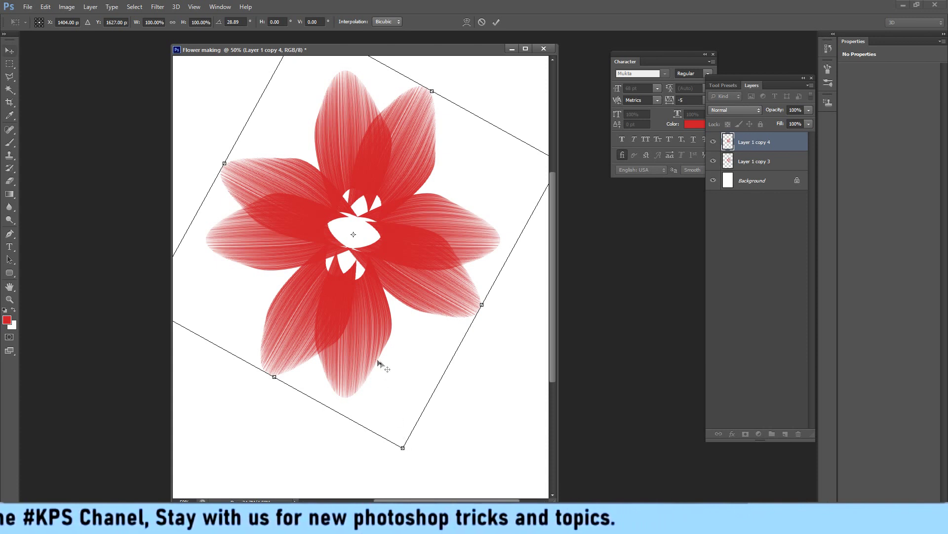
{"action": "key", "text": "Return"}
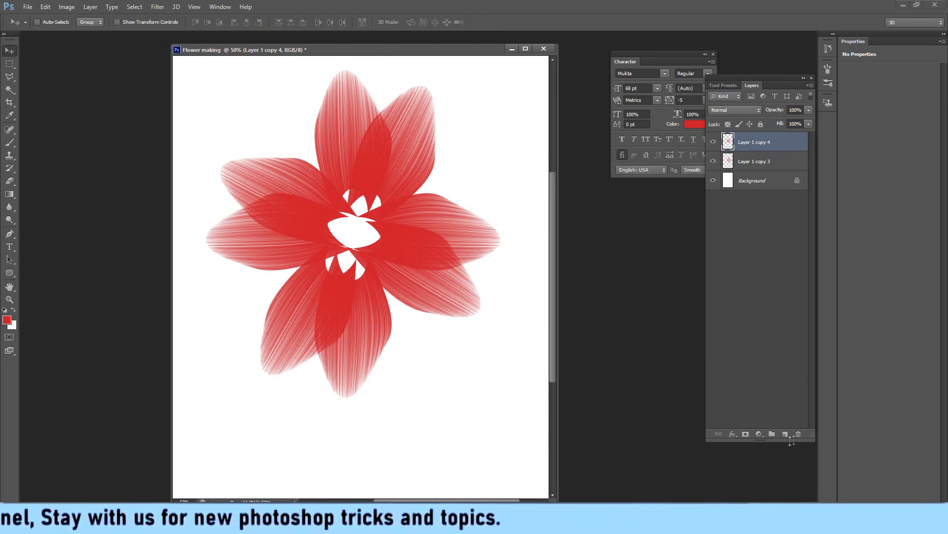
Step: Fill a circular selection over the flower centre with yellow on a new layer, then deselect
{"action": "left_click", "coordinate": [784, 436]}
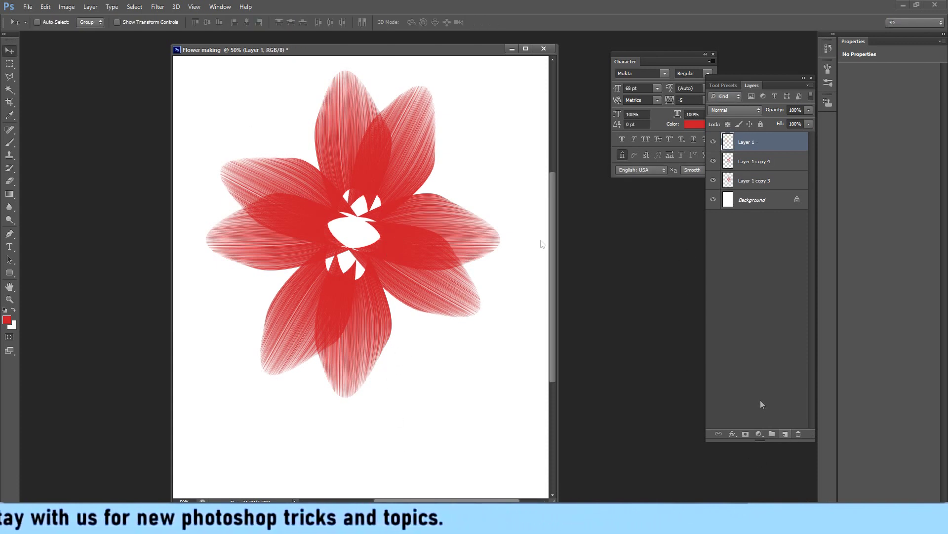
{"action": "right_click", "coordinate": [15, 65]}
{"action": "left_click", "coordinate": [40, 72]}
{"action": "left_click_drag", "start_coordinate": [353, 230], "coordinate": [309, 190]}
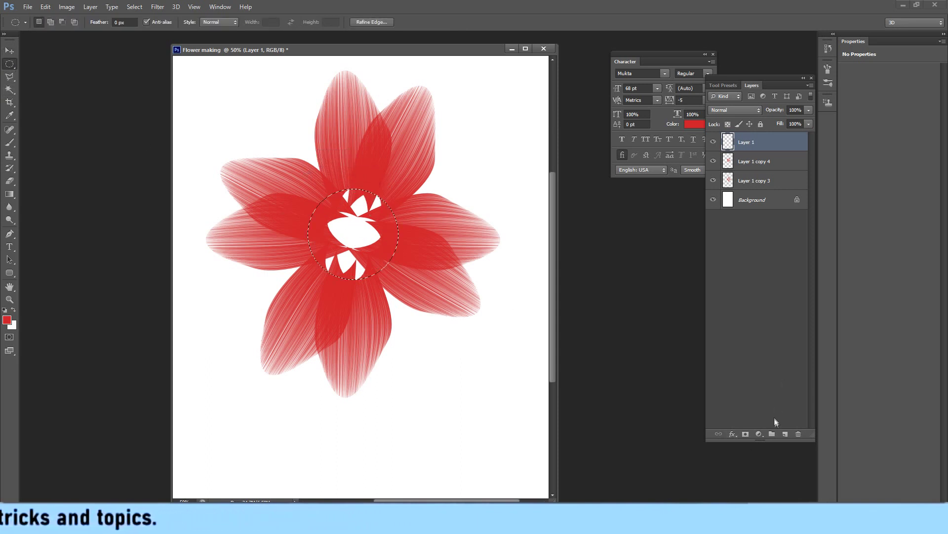
{"action": "left_click", "coordinate": [784, 435]}
{"action": "left_click", "coordinate": [8, 320]}
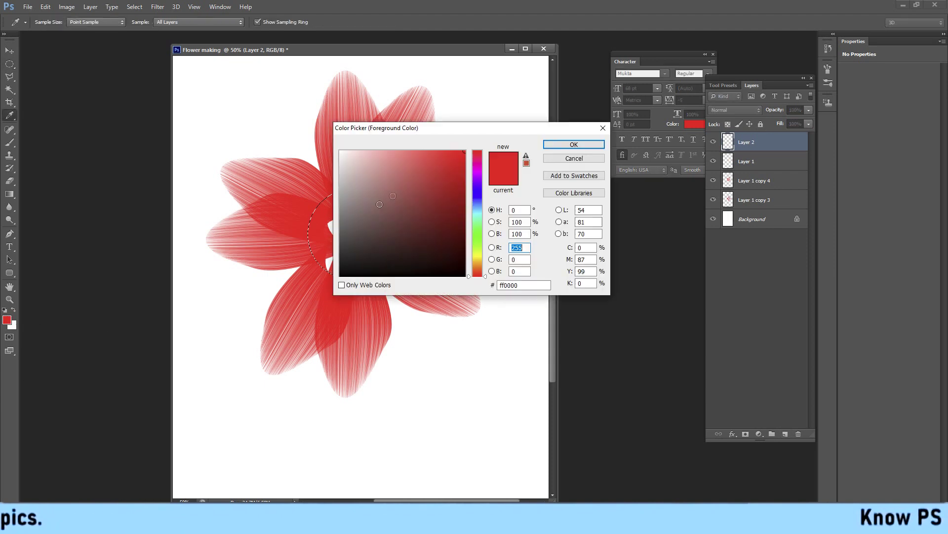
{"action": "left_click_drag", "start_coordinate": [486, 269], "coordinate": [479, 257]}
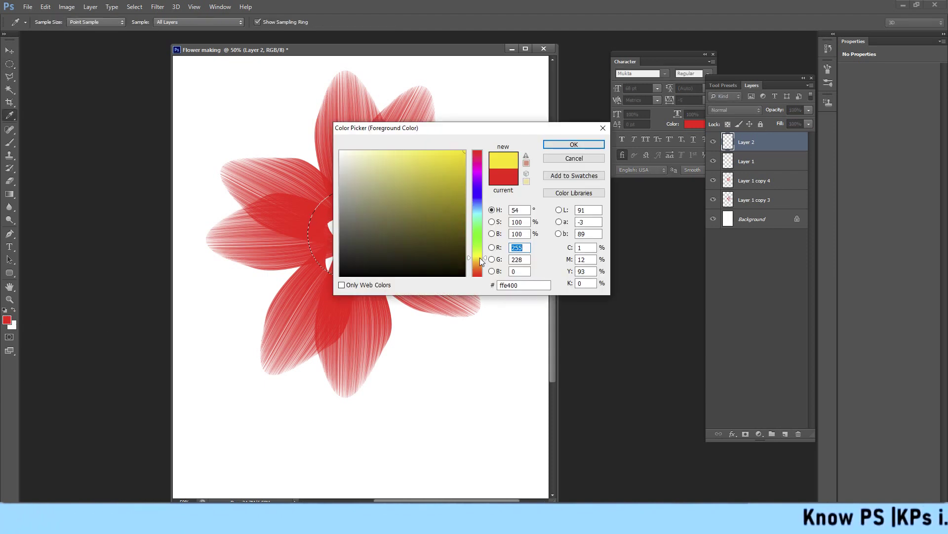
{"action": "left_click", "coordinate": [574, 144]}
{"action": "key", "text": "alt+BackSpace"}
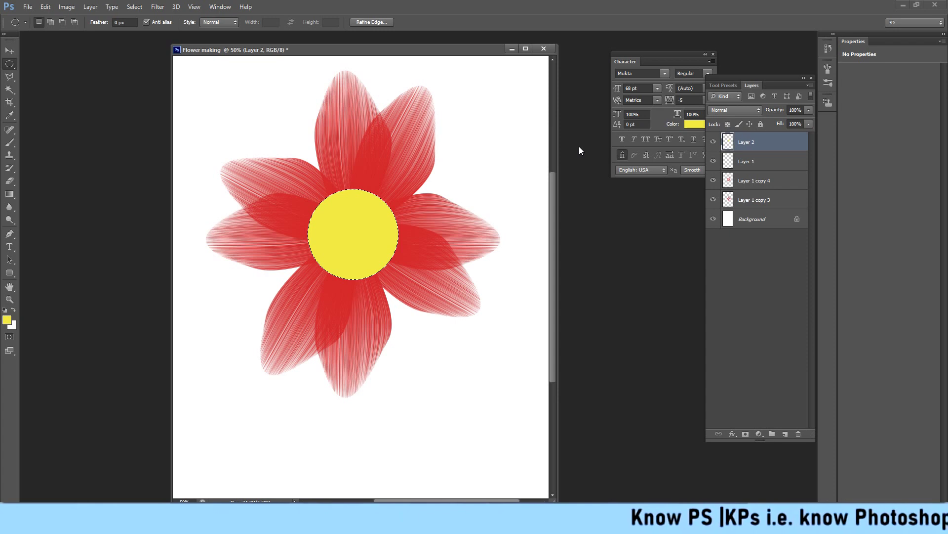
{"action": "key", "text": "ctrl+d"}
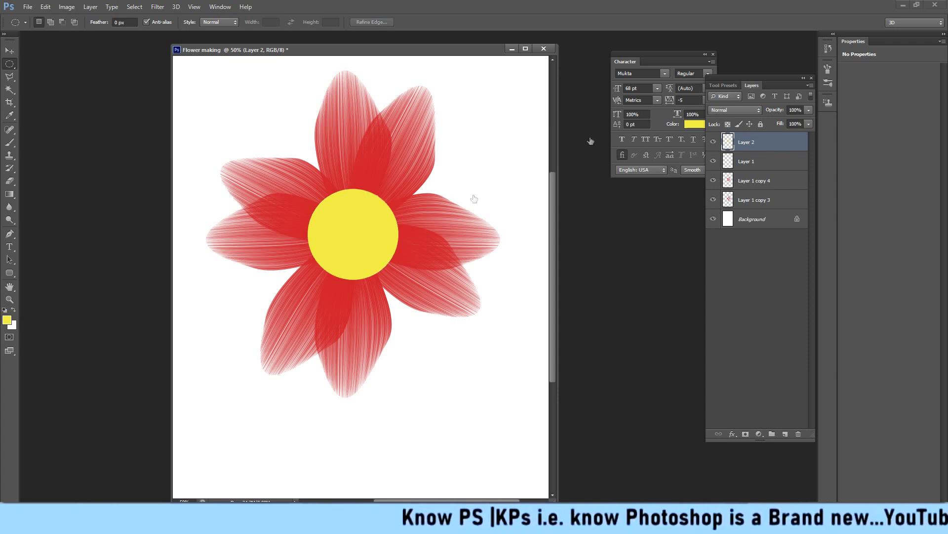
Step: Give the yellow circle layer a thicker black Stroke layer style
{"action": "double_click", "coordinate": [780, 143]}
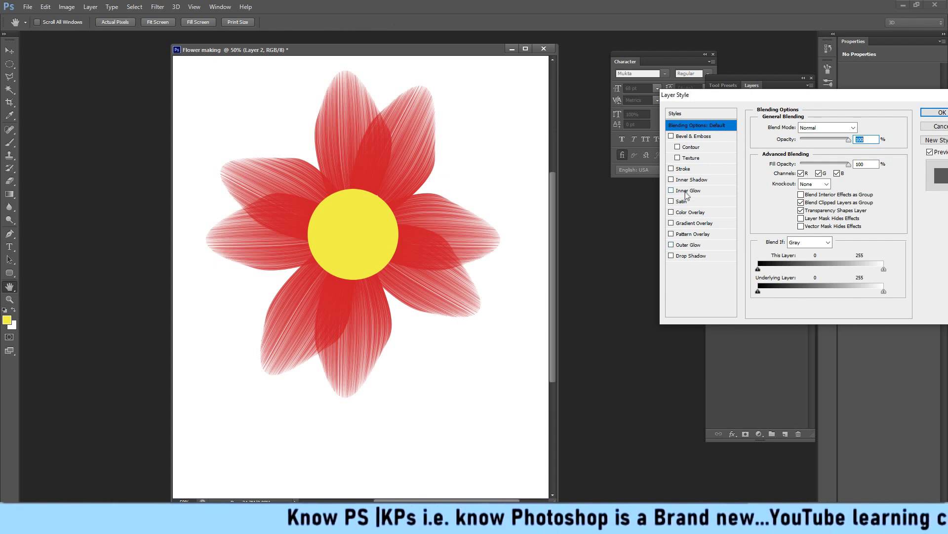
{"action": "left_click", "coordinate": [684, 169]}
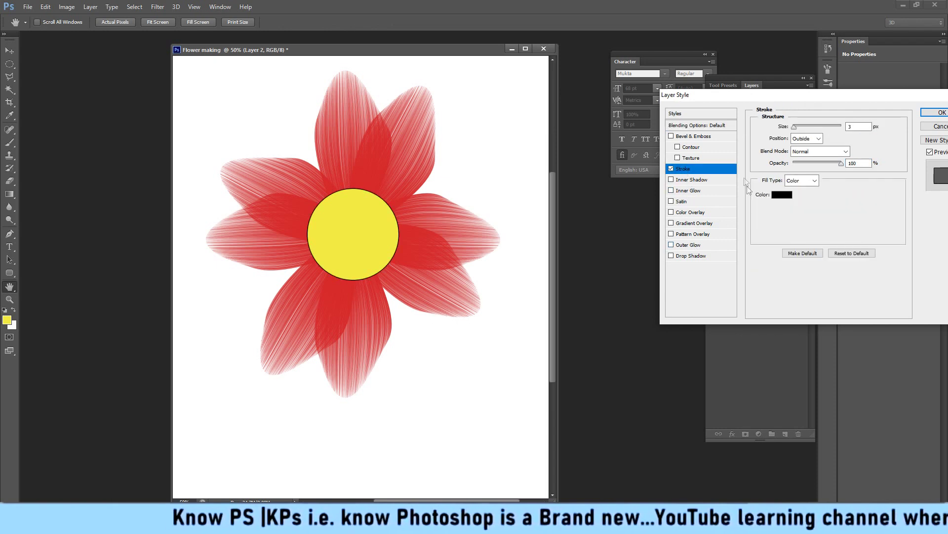
{"action": "left_click_drag", "start_coordinate": [794, 127], "coordinate": [795, 128]}
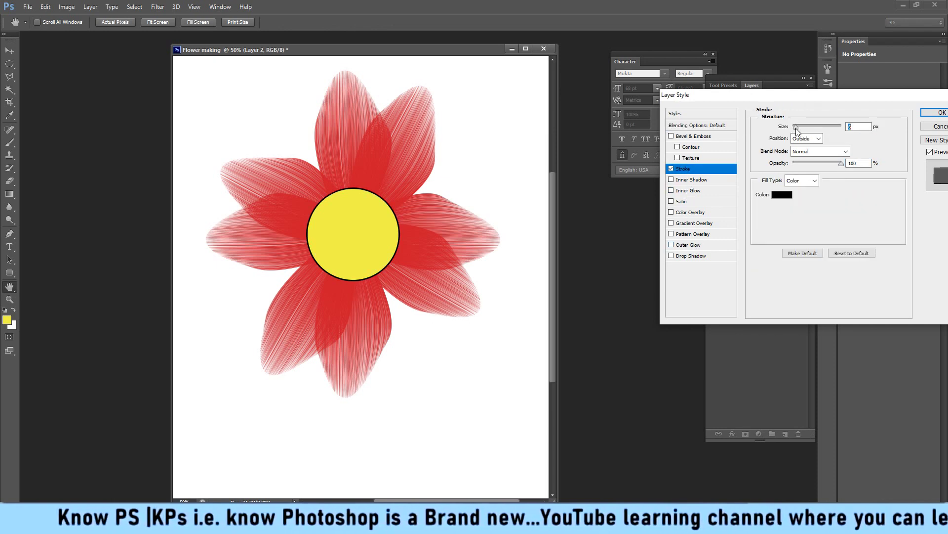
{"action": "key", "text": "Return"}
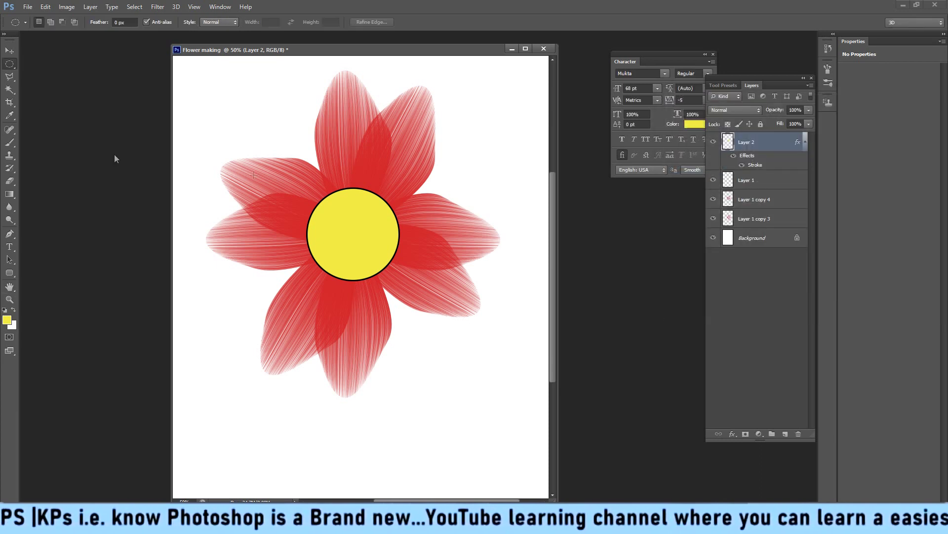
{"action": "left_click", "coordinate": [716, 199]}
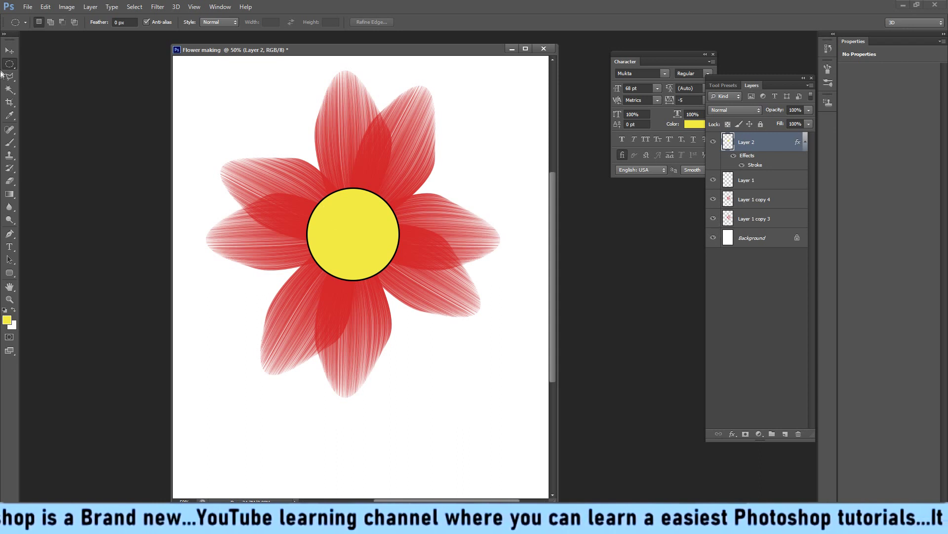
Step: With the Move tool, select Layer 1 copy 4 and bring up its layer options
{"action": "left_click", "coordinate": [9, 51]}
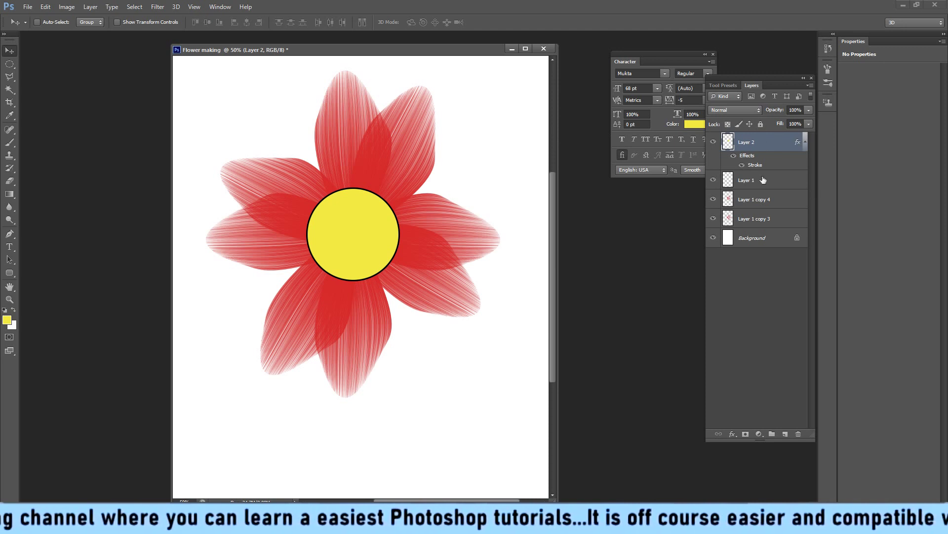
{"action": "left_click", "coordinate": [752, 202]}
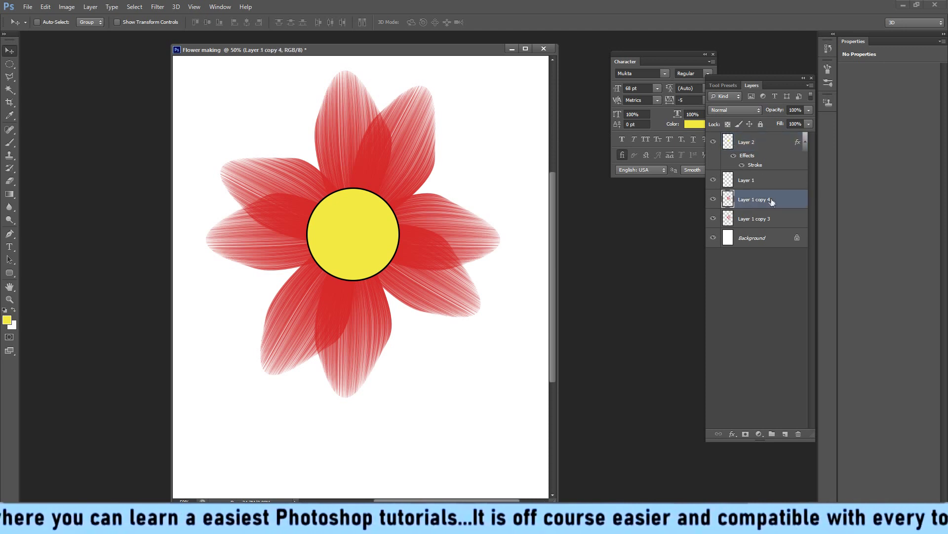
{"action": "right_click", "coordinate": [772, 202]}
Step: Duplicate Layer 1 copy 4 to the top and shrink the copy into a tiny flower on the yellow circle
{"action": "left_click", "coordinate": [796, 172]}
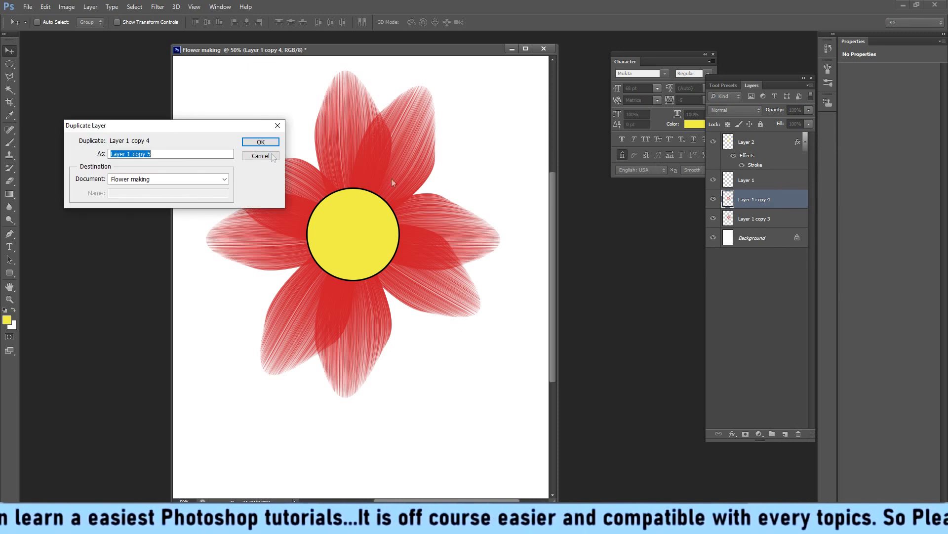
{"action": "left_click", "coordinate": [255, 142]}
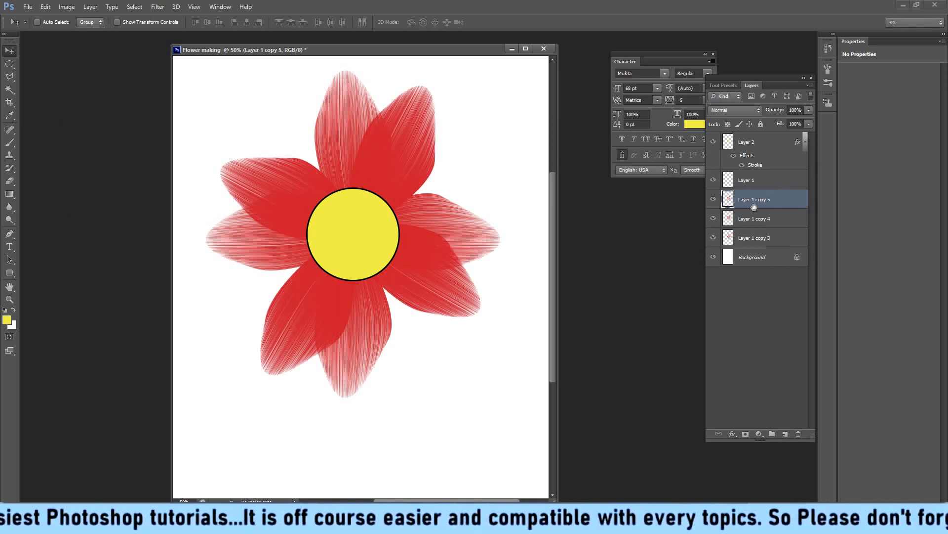
{"action": "left_click_drag", "start_coordinate": [754, 205], "coordinate": [753, 138]}
{"action": "key", "text": "ctrl+t"}
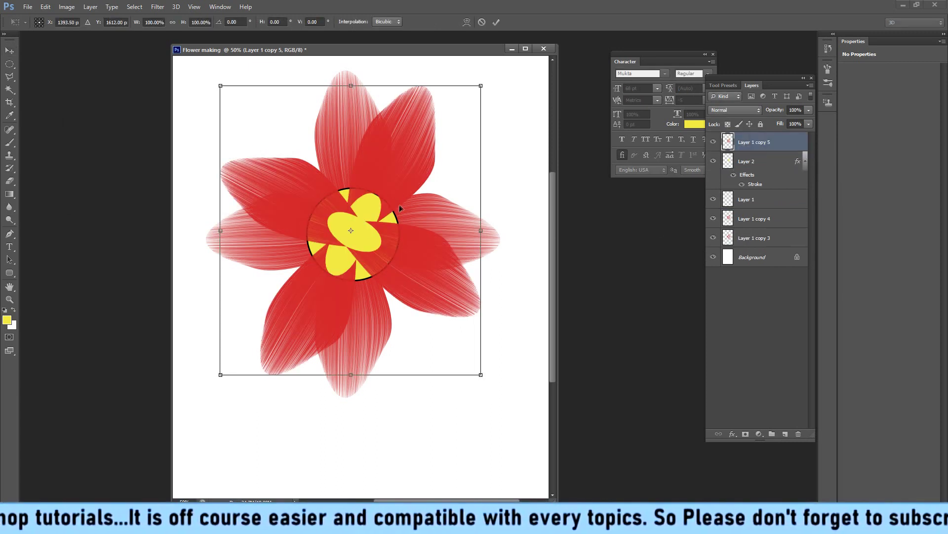
{"action": "mouse_move", "coordinate": [482, 86]}
{"action": "left_mouse_down"}
{"action": "mouse_move", "coordinate": [413, 212]}
{"action": "mouse_move", "coordinate": [326, 257]}
{"action": "left_mouse_up"}
{"action": "mouse_move", "coordinate": [282, 301]}
{"action": "left_mouse_down"}
{"action": "mouse_move", "coordinate": [366, 238]}
{"action": "mouse_move", "coordinate": [357, 222]}
{"action": "left_mouse_up"}
{"action": "mouse_move", "coordinate": [404, 174]}
{"action": "left_mouse_down"}
{"action": "mouse_move", "coordinate": [372, 210]}
{"action": "mouse_move", "coordinate": [382, 223]}
{"action": "mouse_move", "coordinate": [336, 218]}
{"action": "mouse_move", "coordinate": [330, 238]}
{"action": "mouse_move", "coordinate": [352, 248]}
{"action": "left_mouse_up"}
{"action": "key", "text": "Return"}
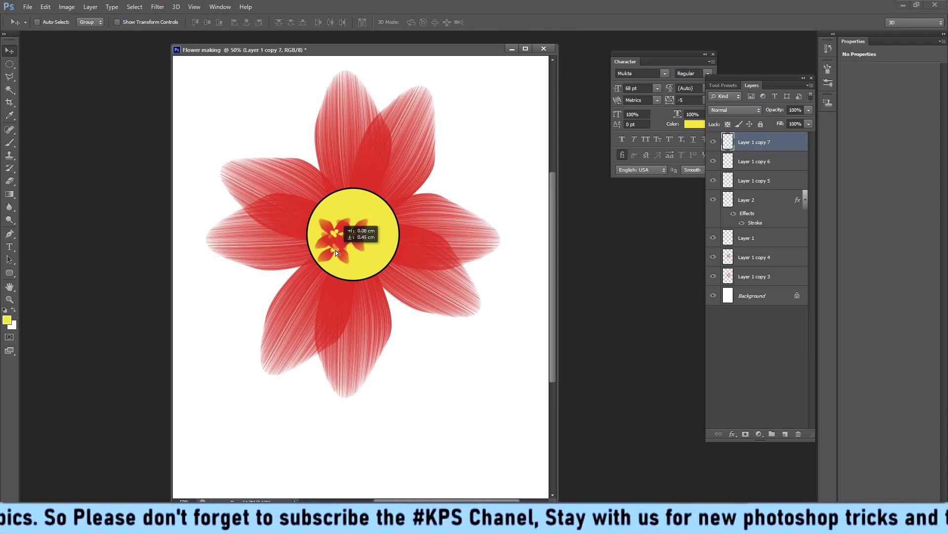
Step: Shrink the yellow circle on Layer 2 slightly around its centre
{"action": "right_click", "coordinate": [375, 227]}
{"action": "left_click", "coordinate": [391, 232]}
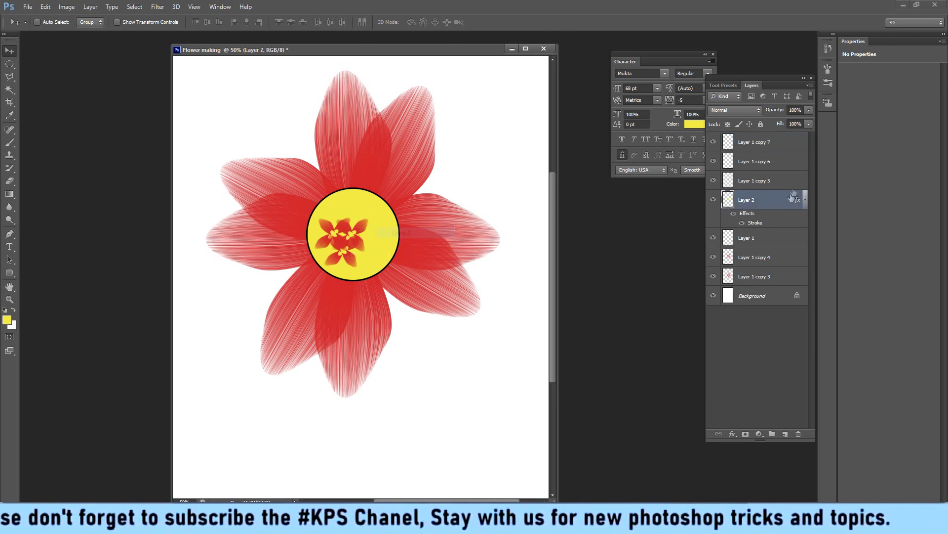
{"action": "key", "text": "ctrl+t"}
{"action": "mouse_move", "coordinate": [400, 188]}
{"action": "left_mouse_down", "text": "alt+shift"}
{"action": "mouse_move", "coordinate": [396, 197]}
{"action": "mouse_move", "coordinate": [400, 188]}
{"action": "left_mouse_up", "text": "alt+shift"}
{"action": "key", "text": "Return"}
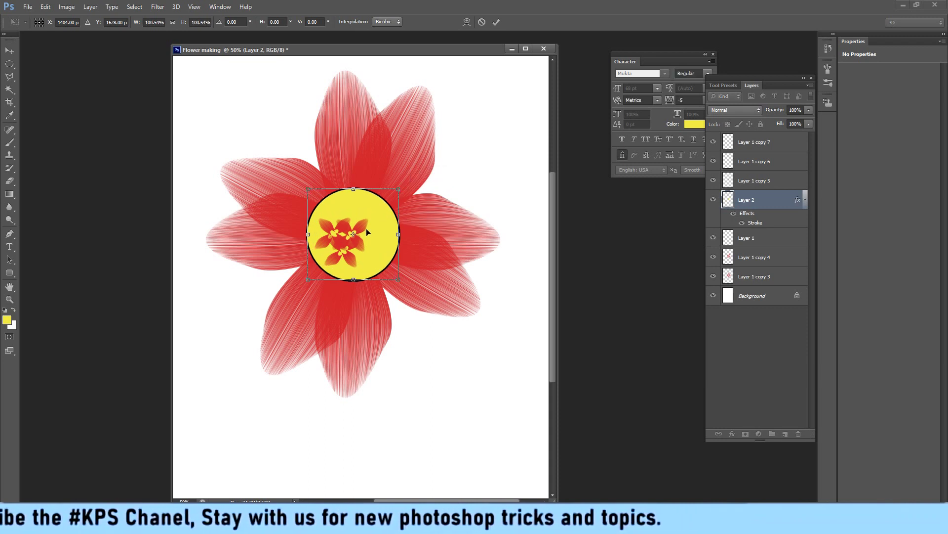
Step: Try a Gradient Overlay on the yellow circle, then uncheck it and close Layer Style
{"action": "left_click", "coordinate": [713, 181]}
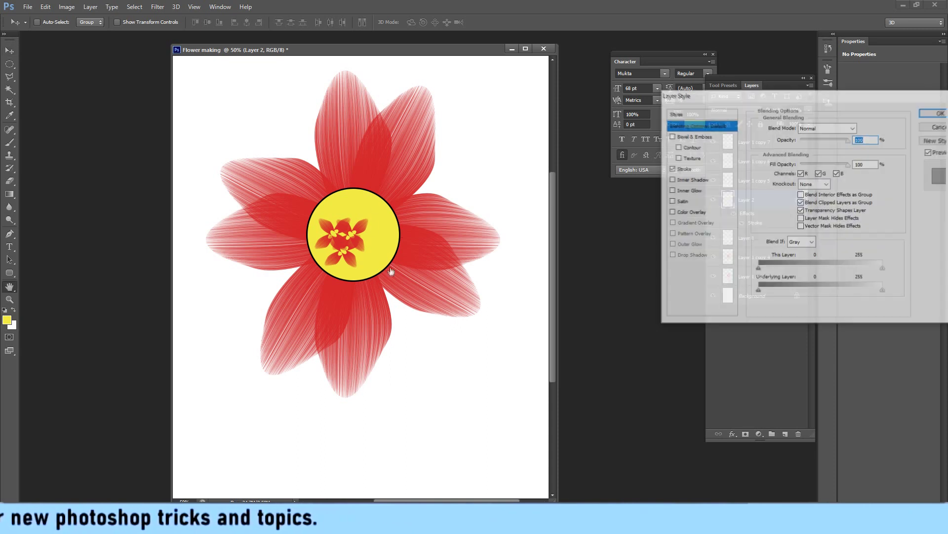
{"action": "left_click", "coordinate": [700, 227]}
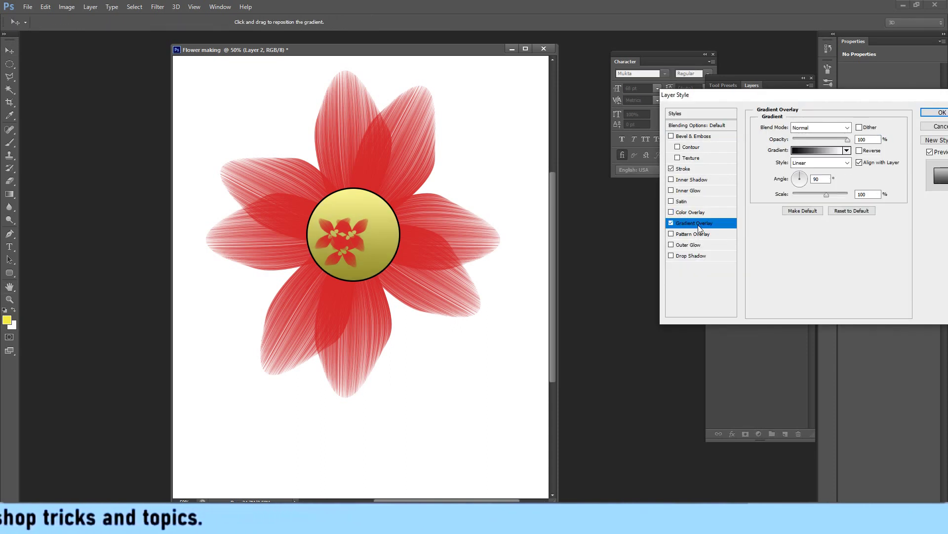
{"action": "left_click", "coordinate": [671, 223]}
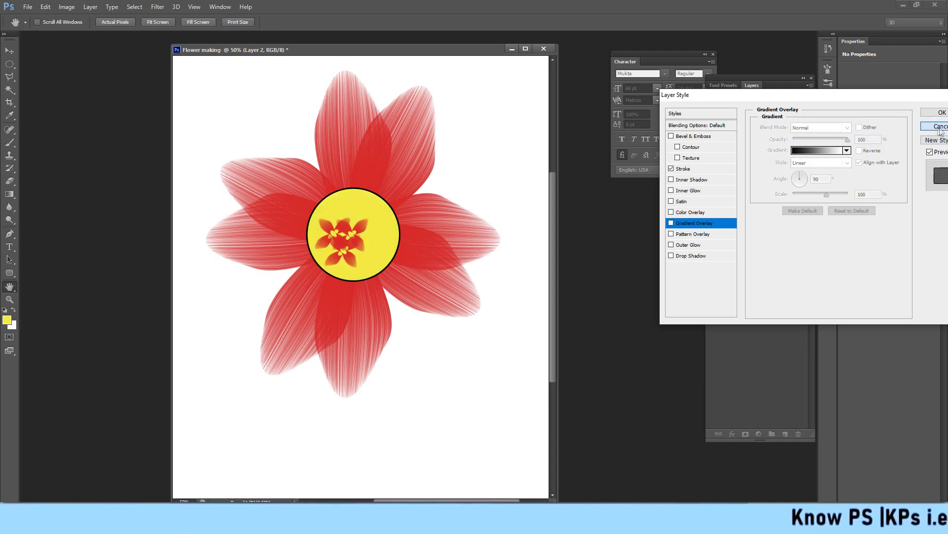
{"action": "left_click", "coordinate": [936, 126]}
{"action": "right_click", "coordinate": [336, 239]}
Step: Select the Layer 1 copy 6 and copy 7 small flowers and Alt-drag duplicates upward and lower right
{"action": "left_click", "coordinate": [355, 246]}
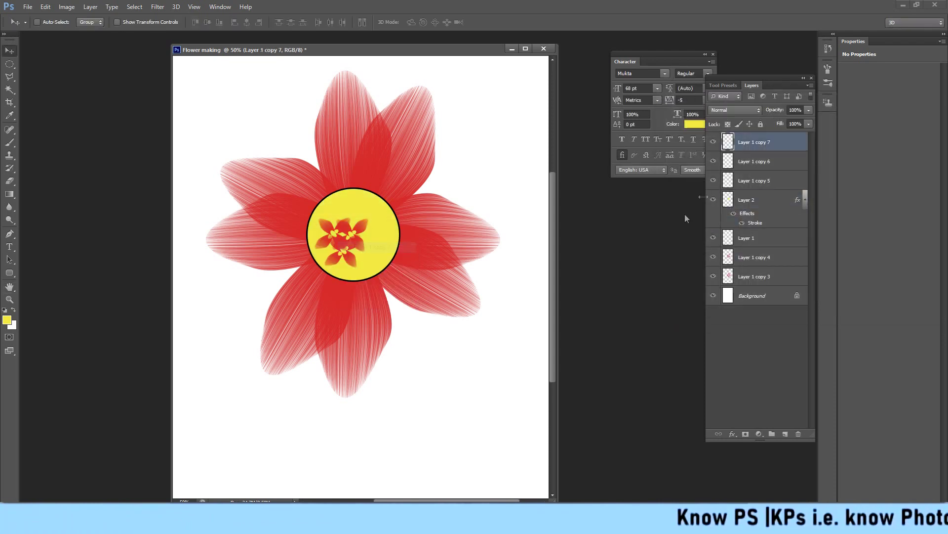
{"action": "left_click", "coordinate": [756, 182], "text": "shift"}
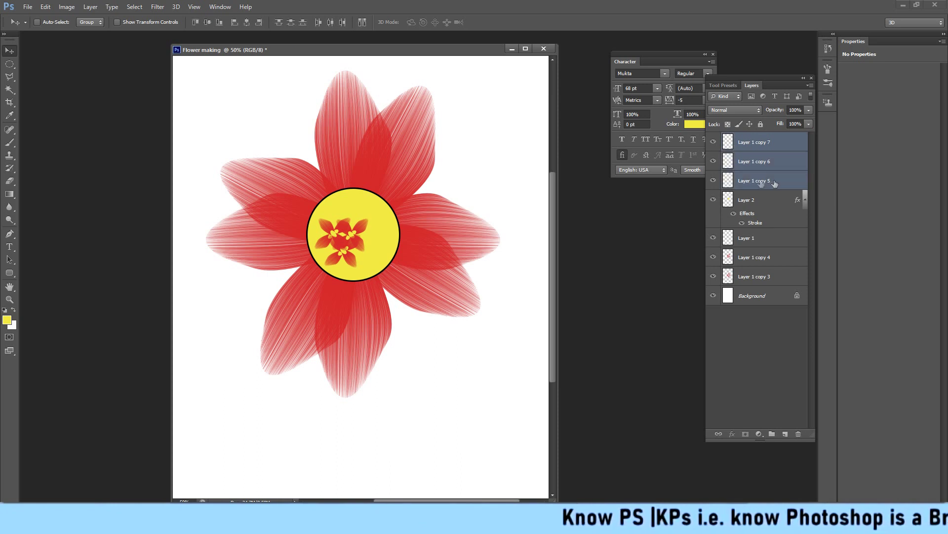
{"action": "left_click", "coordinate": [772, 156]}
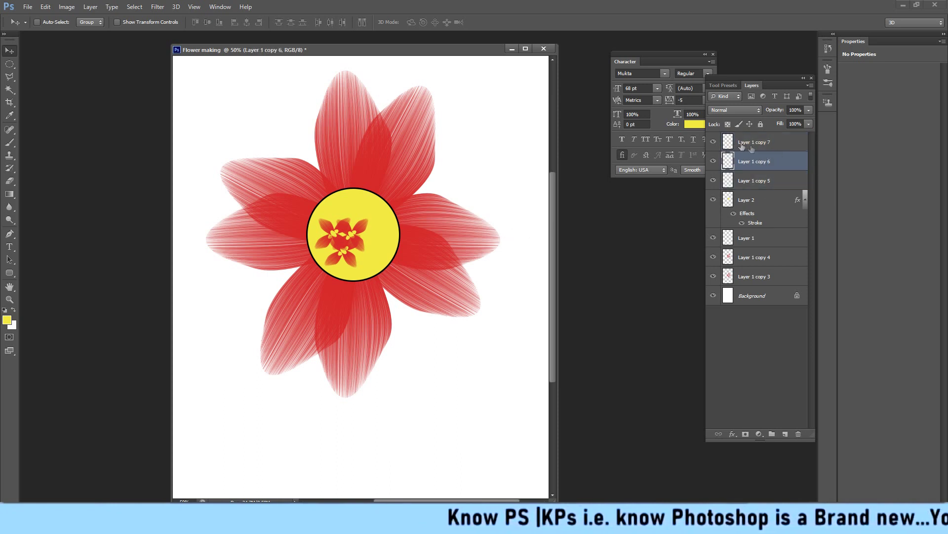
{"action": "left_click", "coordinate": [768, 143], "text": "shift"}
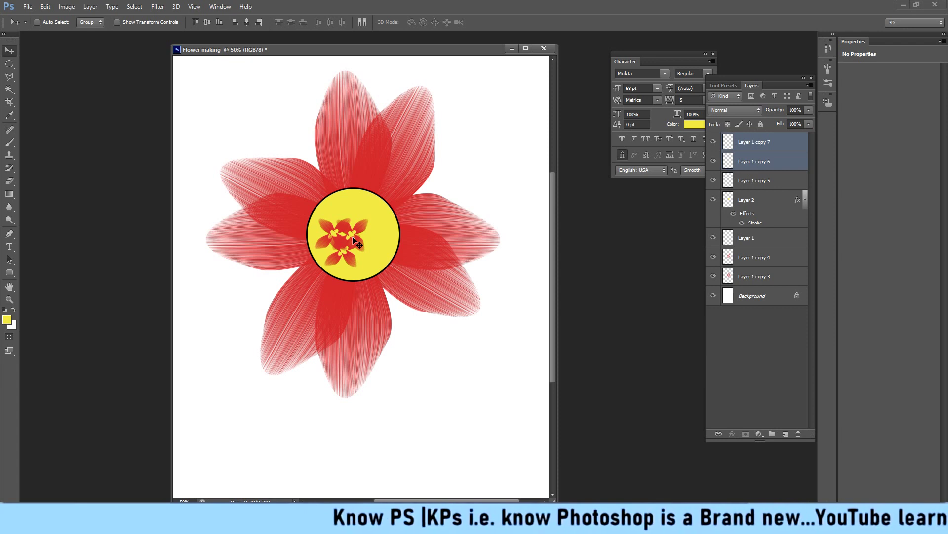
{"action": "left_click_drag", "start_coordinate": [354, 241], "coordinate": [356, 214]}
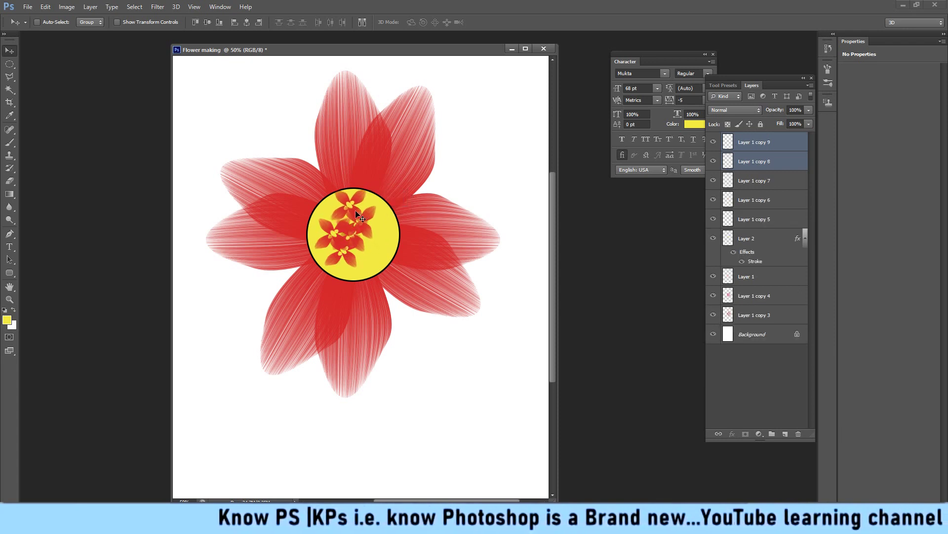
{"action": "mouse_move", "coordinate": [359, 217]}
{"action": "left_mouse_down"}
{"action": "mouse_move", "coordinate": [382, 241]}
{"action": "mouse_move", "coordinate": [366, 264]}
{"action": "mouse_move", "coordinate": [340, 257]}
{"action": "mouse_move", "coordinate": [323, 220]}
{"action": "mouse_move", "coordinate": [341, 235]}
{"action": "left_mouse_up"}
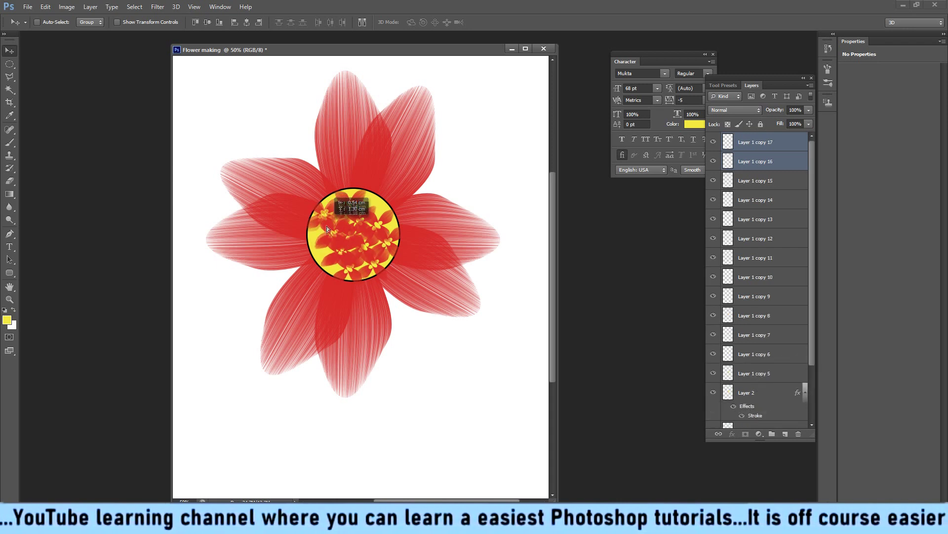
Step: Duplicate the Layer 1 copy 8 and copy 10 flowers into remaining gaps, then zoom out
{"action": "right_click", "coordinate": [337, 219]}
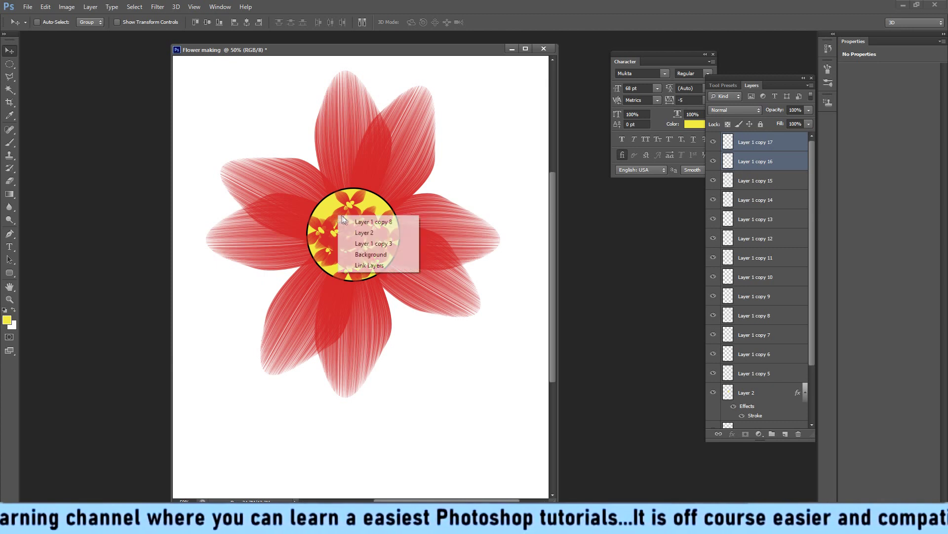
{"action": "left_click", "coordinate": [348, 220]}
{"action": "left_click_drag", "start_coordinate": [339, 217], "coordinate": [359, 226]}
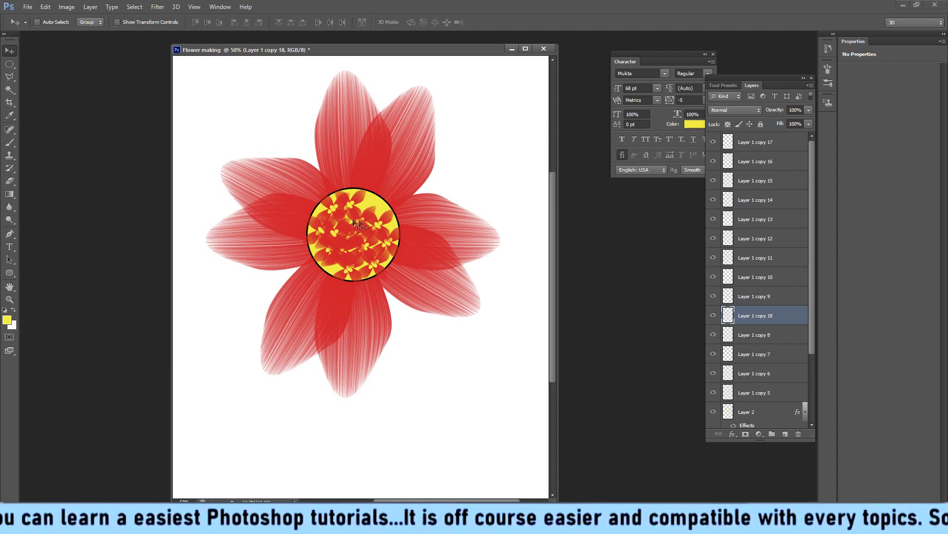
{"action": "right_click", "coordinate": [374, 218]}
{"action": "left_click", "coordinate": [388, 221]}
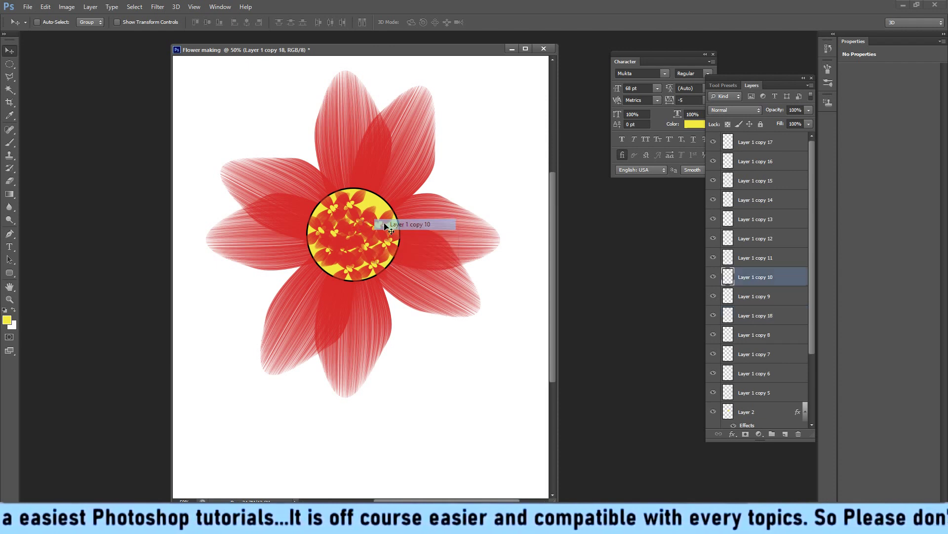
{"action": "left_click_drag", "start_coordinate": [378, 223], "coordinate": [381, 226]}
{"action": "right_click", "coordinate": [372, 219]}
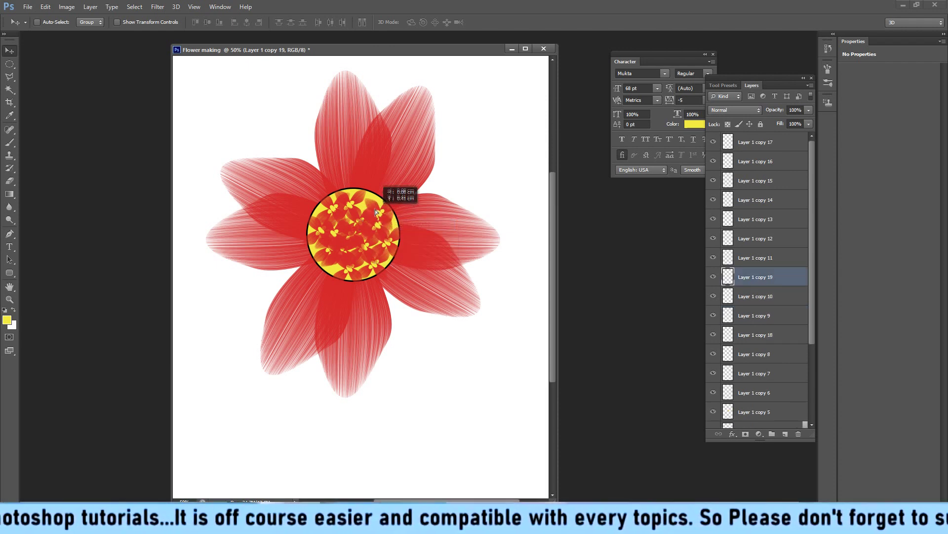
{"action": "left_click", "coordinate": [370, 206]}
{"action": "key", "text": "ctrl+minus"}
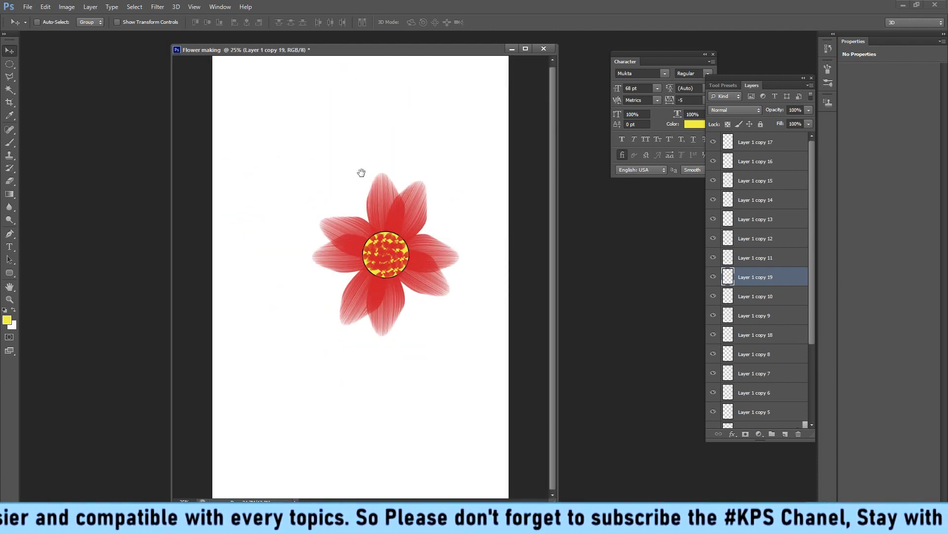
Step: Draw a closed curved stem path from the flower centre to the canvas bottom and load it as a selection
{"action": "left_click", "coordinate": [10, 64]}
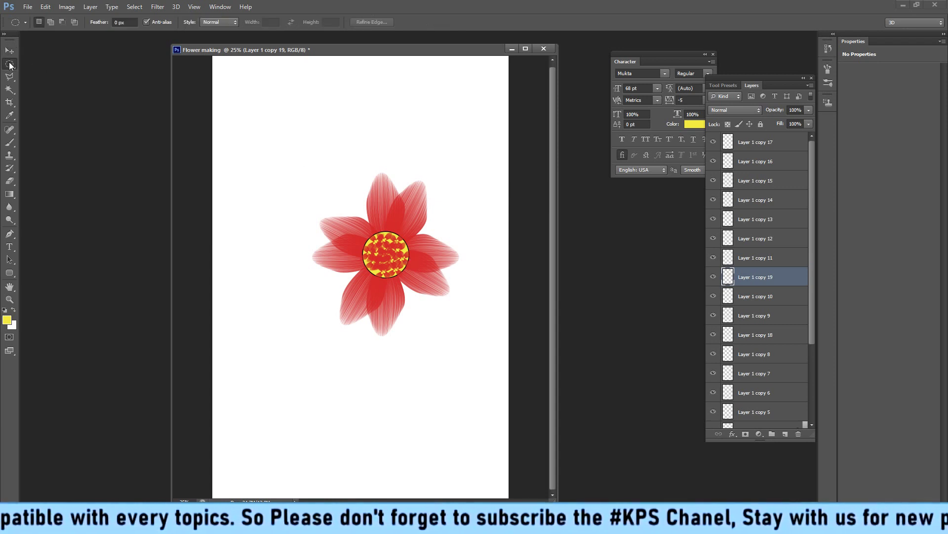
{"action": "left_click", "coordinate": [35, 62]}
{"action": "left_click", "coordinate": [9, 50]}
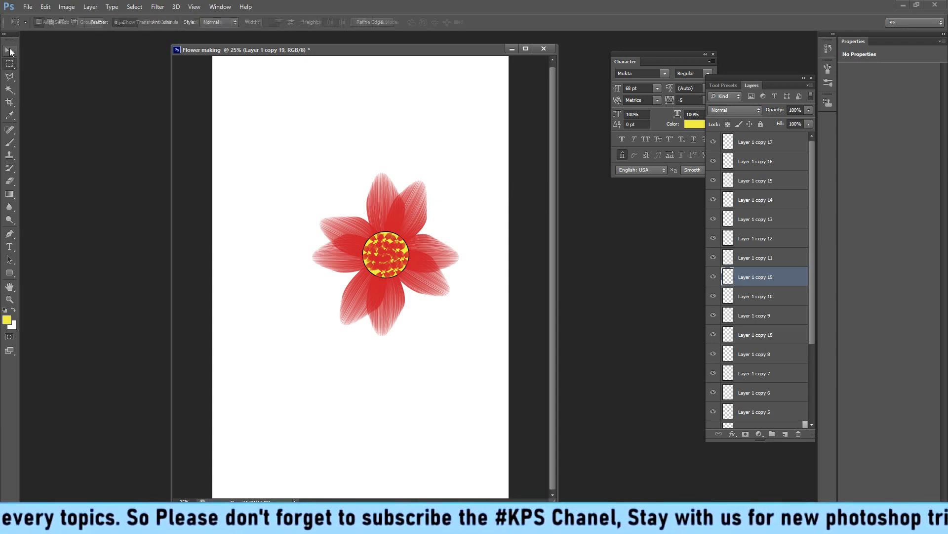
{"action": "key", "text": "p"}
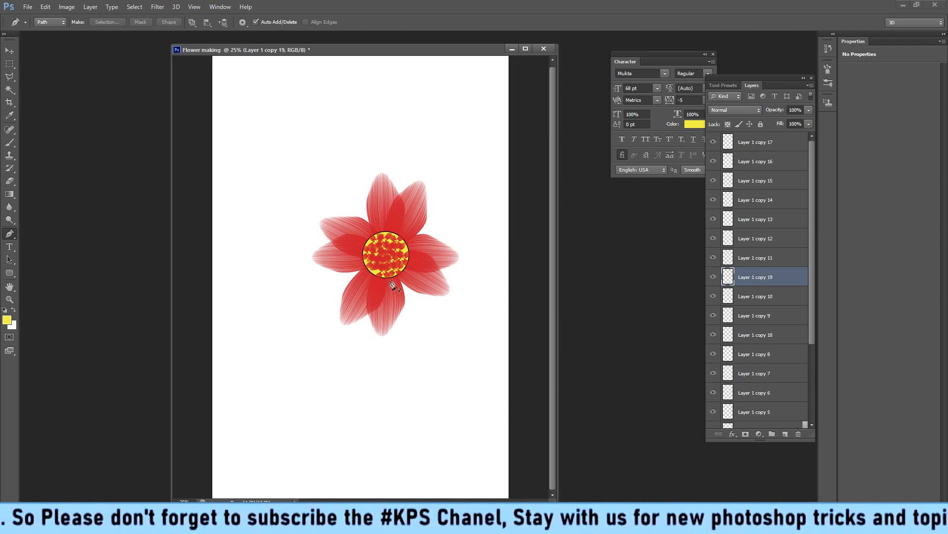
{"action": "left_click", "coordinate": [394, 277]}
{"action": "left_click_drag", "start_coordinate": [446, 462], "coordinate": [476, 391]}
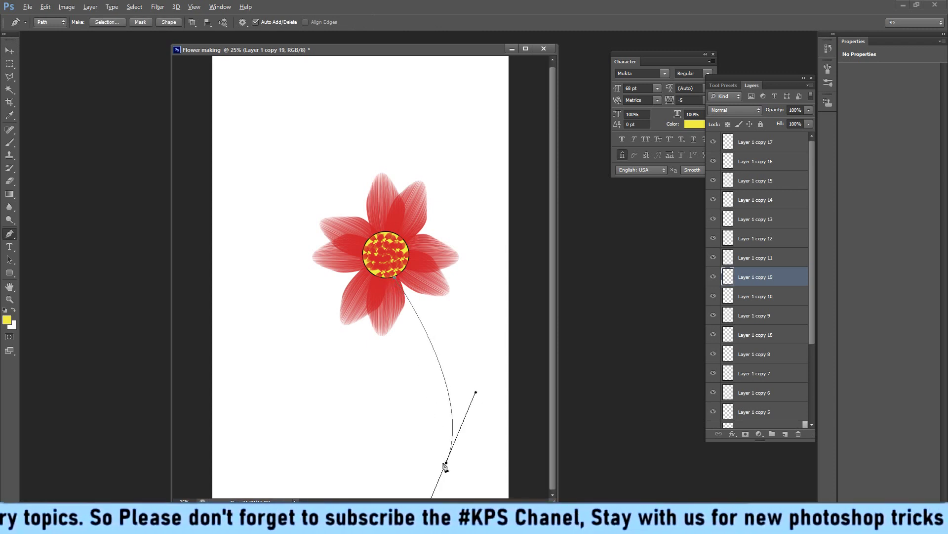
{"action": "left_click", "coordinate": [446, 463], "text": "alt"}
{"action": "left_click", "coordinate": [435, 492]}
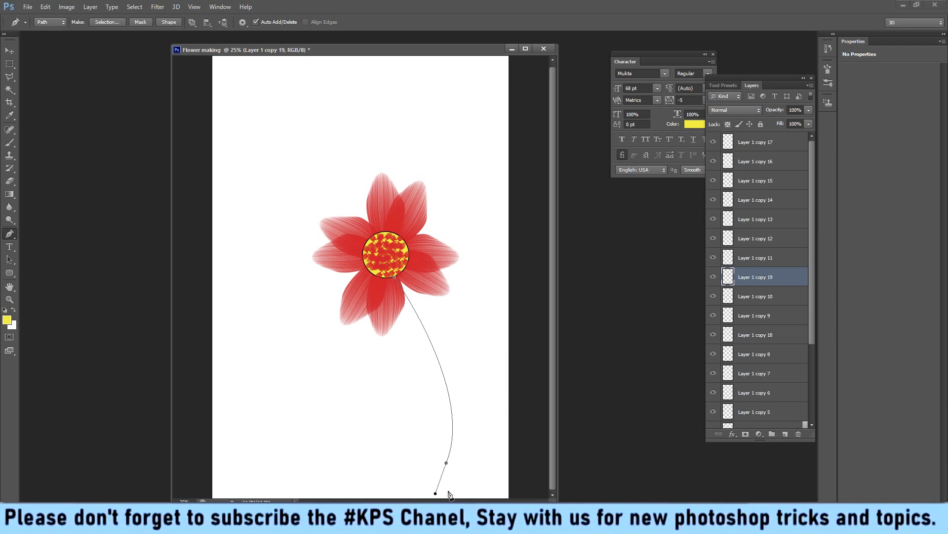
{"action": "left_click_drag", "start_coordinate": [453, 372], "coordinate": [431, 300]}
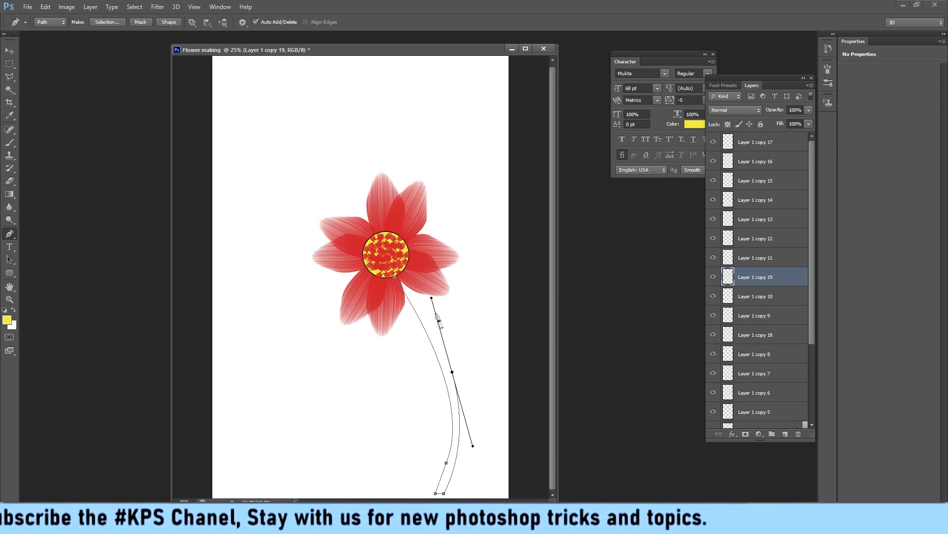
{"action": "left_click", "coordinate": [453, 371], "text": "alt"}
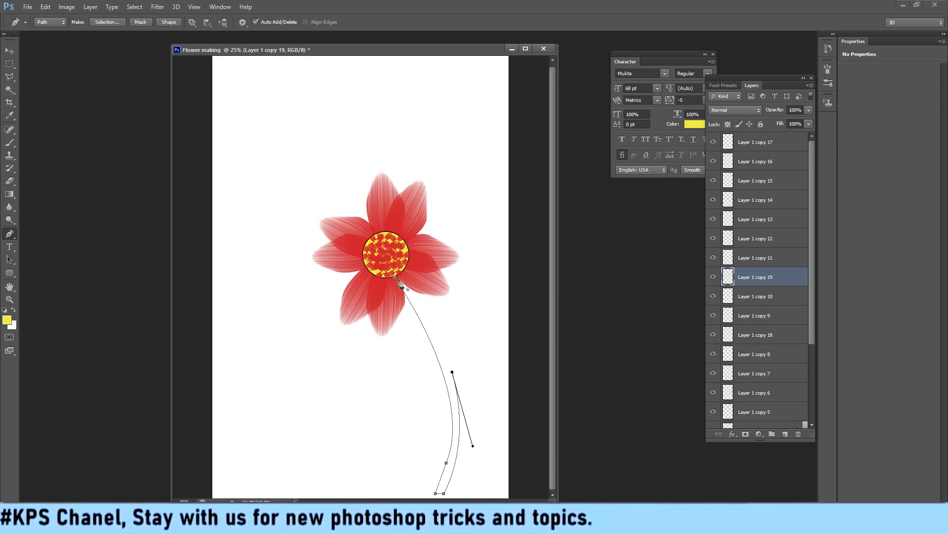
{"action": "left_click", "coordinate": [398, 274]}
{"action": "key", "text": "ctrl+Return"}
Step: Add Layer 3, fill the stem selection with dark green #1a3e00, and deselect
{"action": "left_click", "coordinate": [786, 434]}
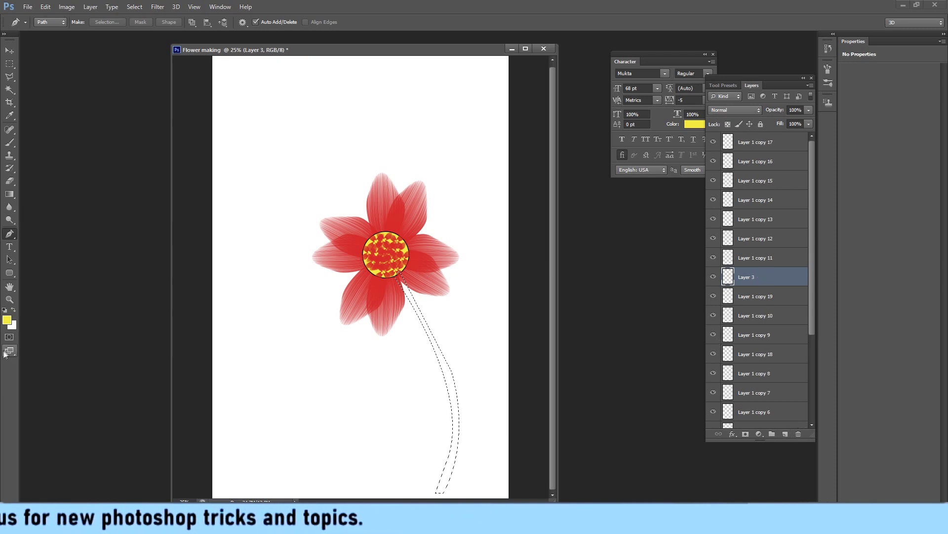
{"action": "left_click", "coordinate": [7, 320]}
{"action": "left_click_drag", "start_coordinate": [480, 247], "coordinate": [479, 244]}
{"action": "left_click", "coordinate": [465, 246]}
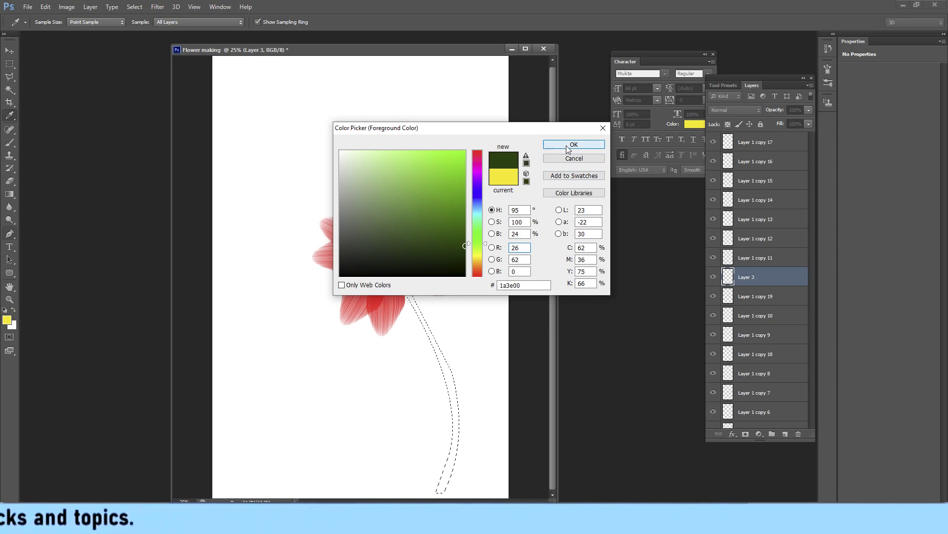
{"action": "left_click", "coordinate": [567, 145]}
{"action": "key", "text": "alt+BackSpace"}
{"action": "key", "text": "ctrl+d"}
{"action": "key", "text": "p"}
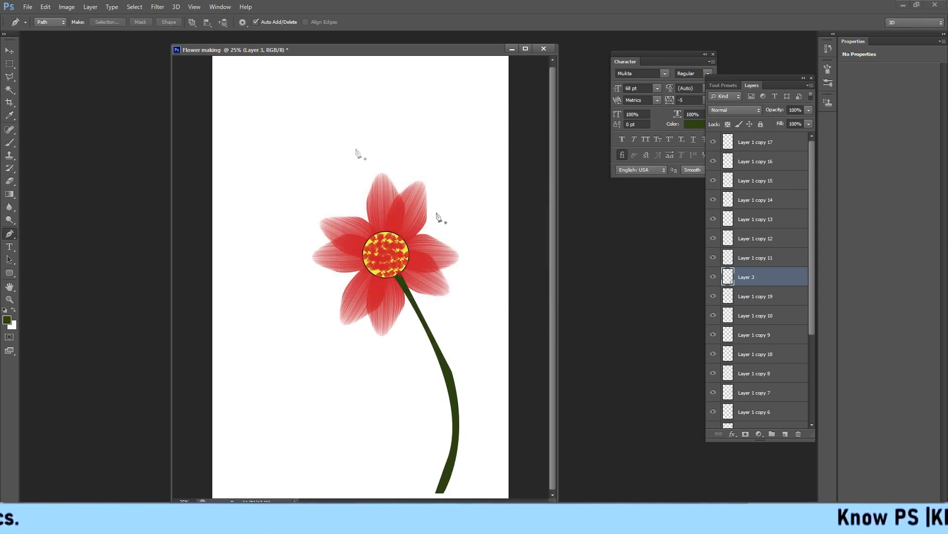